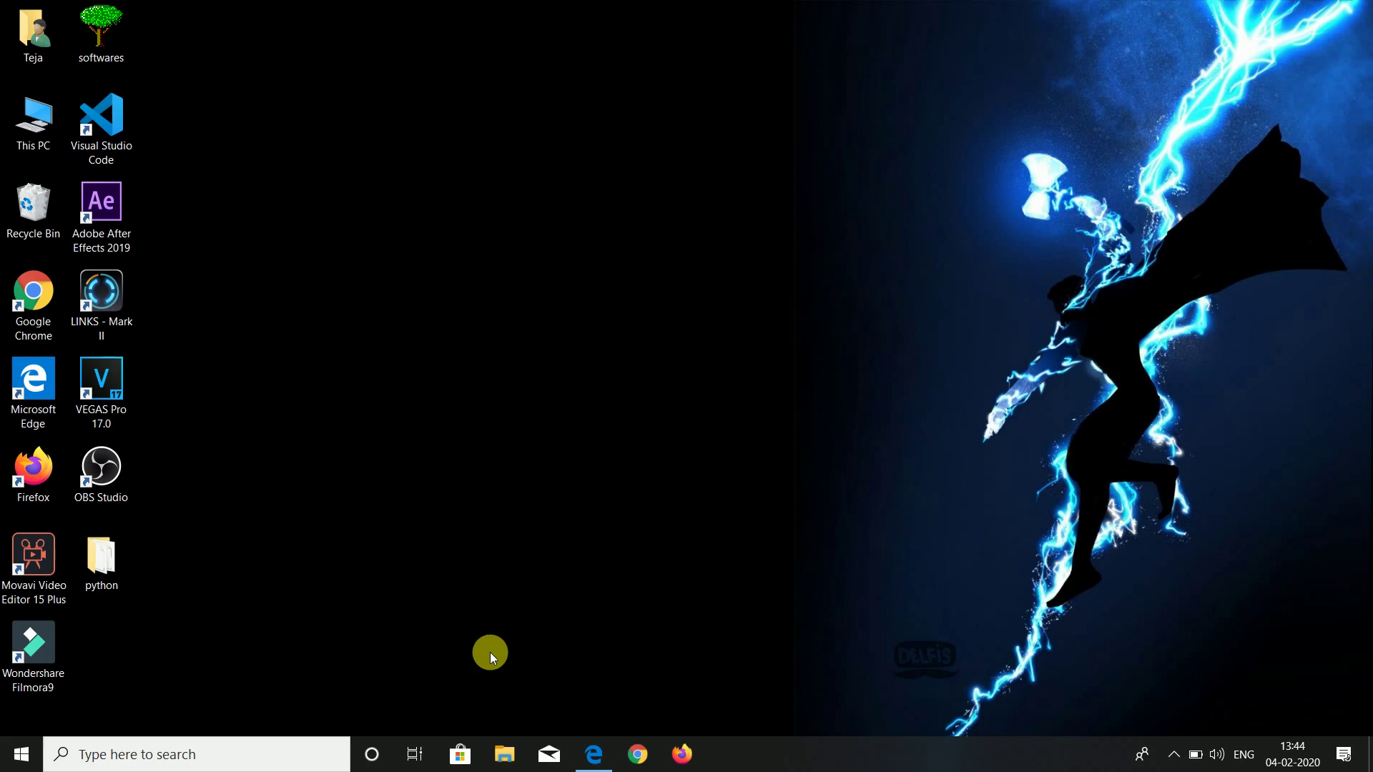
- Open Google Chrome and search the web for "link marks 2"
left_click(640, 767)
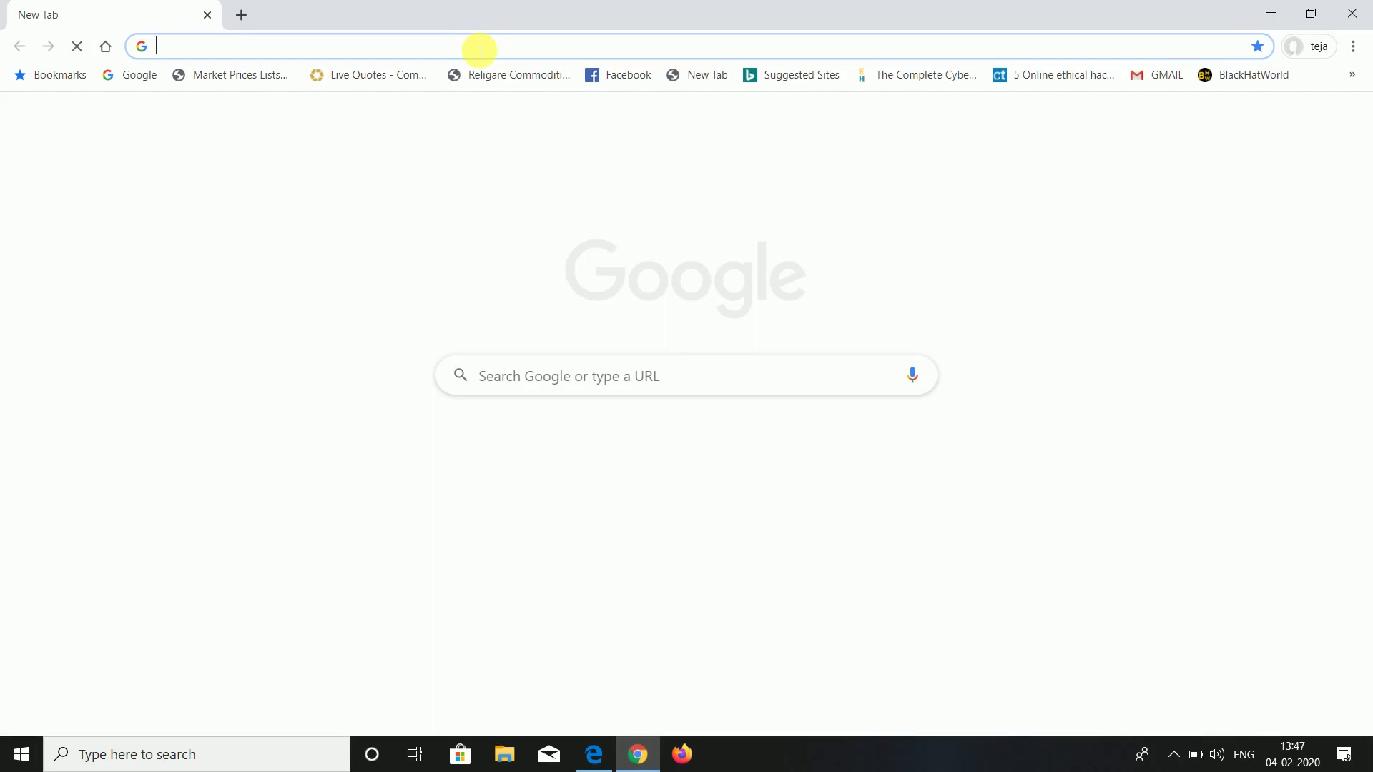
type("limk")
key("BackSpace")
key("BackSpace")
key("BackSpace")
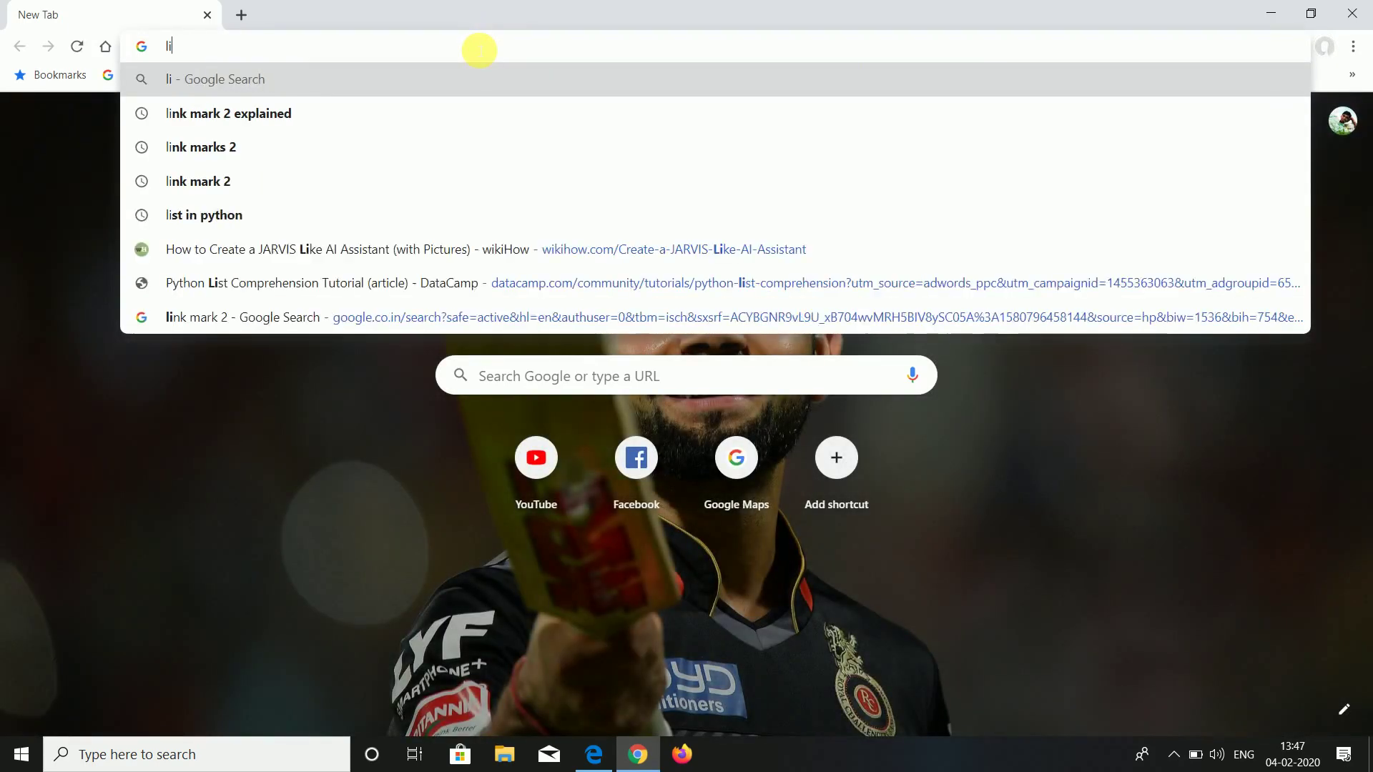
type("ink mark")
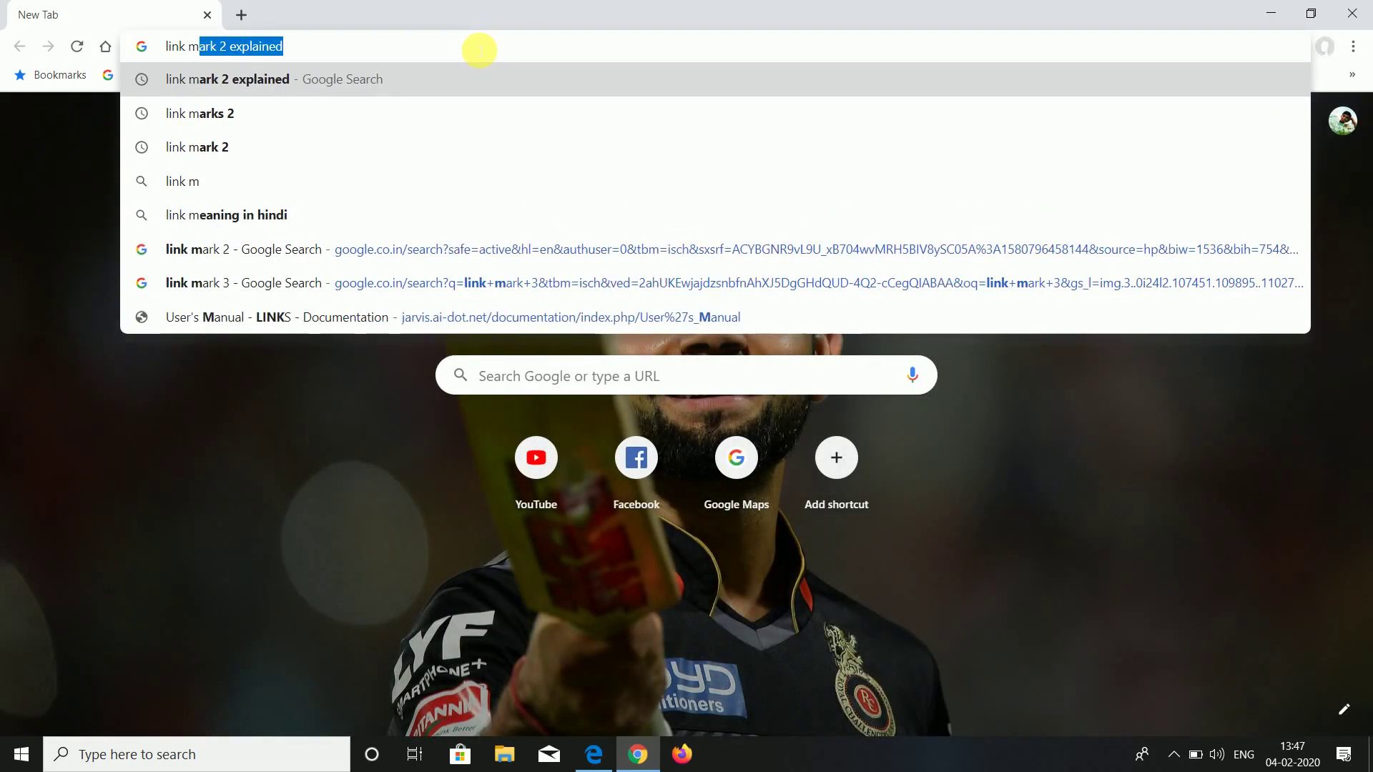
type("s 2")
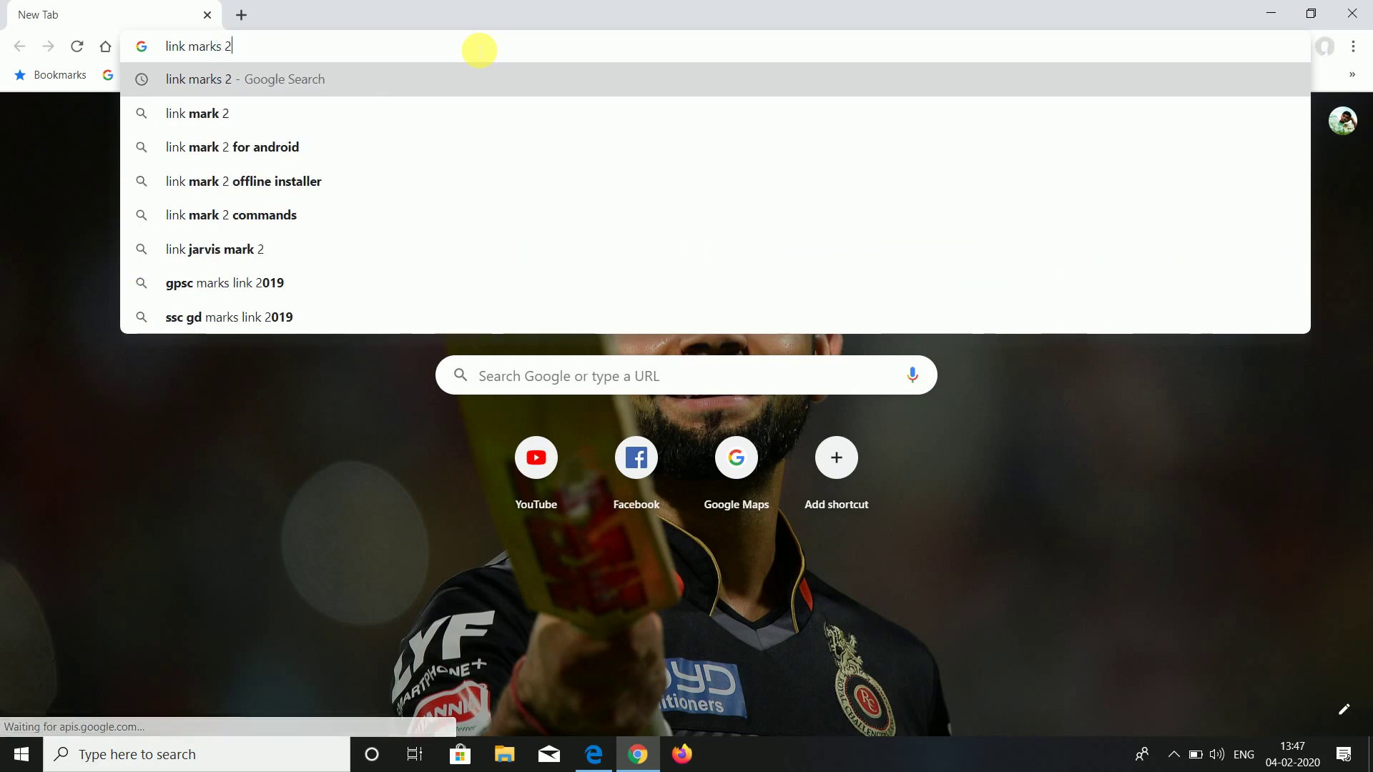
key("Return")
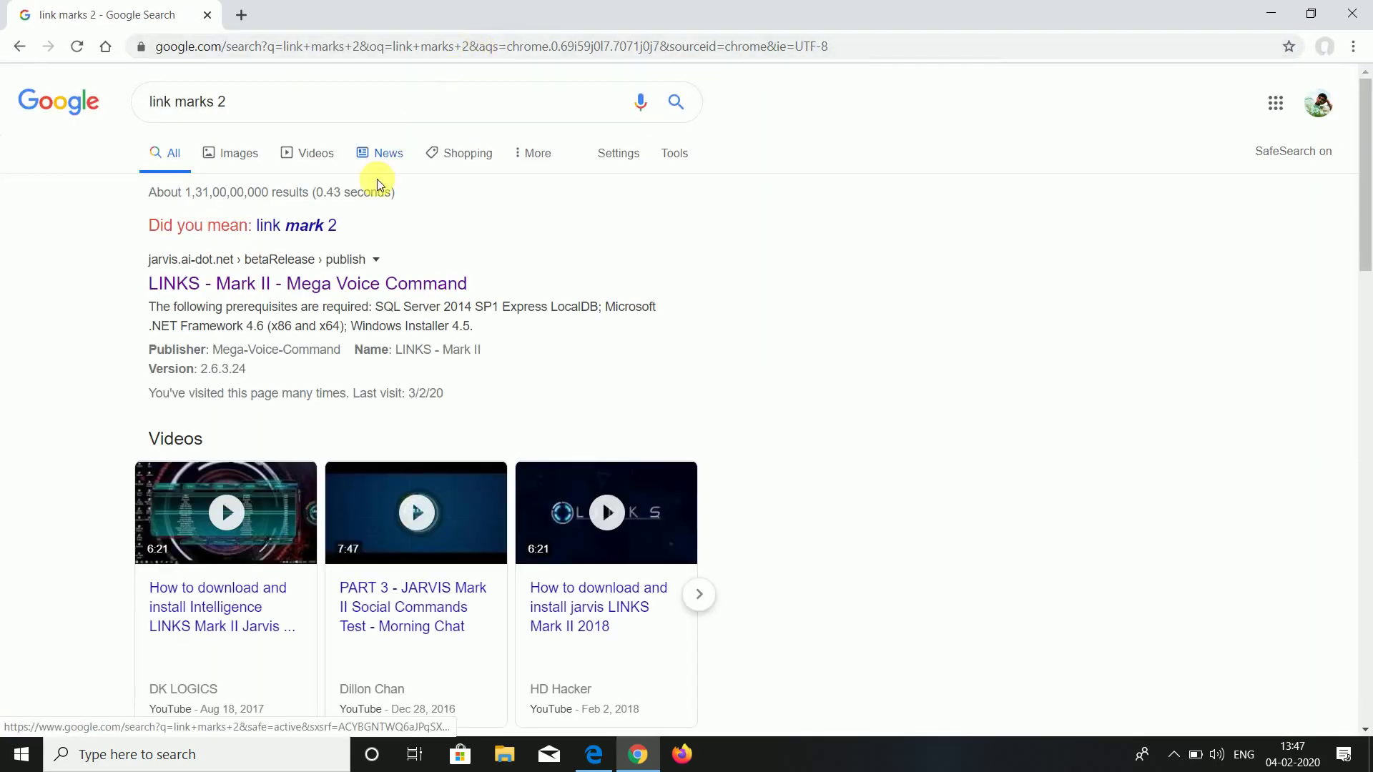
- Download the installer from the LINKS - Mark II result page and open the options of the downloaded setup file
left_click(385, 291)
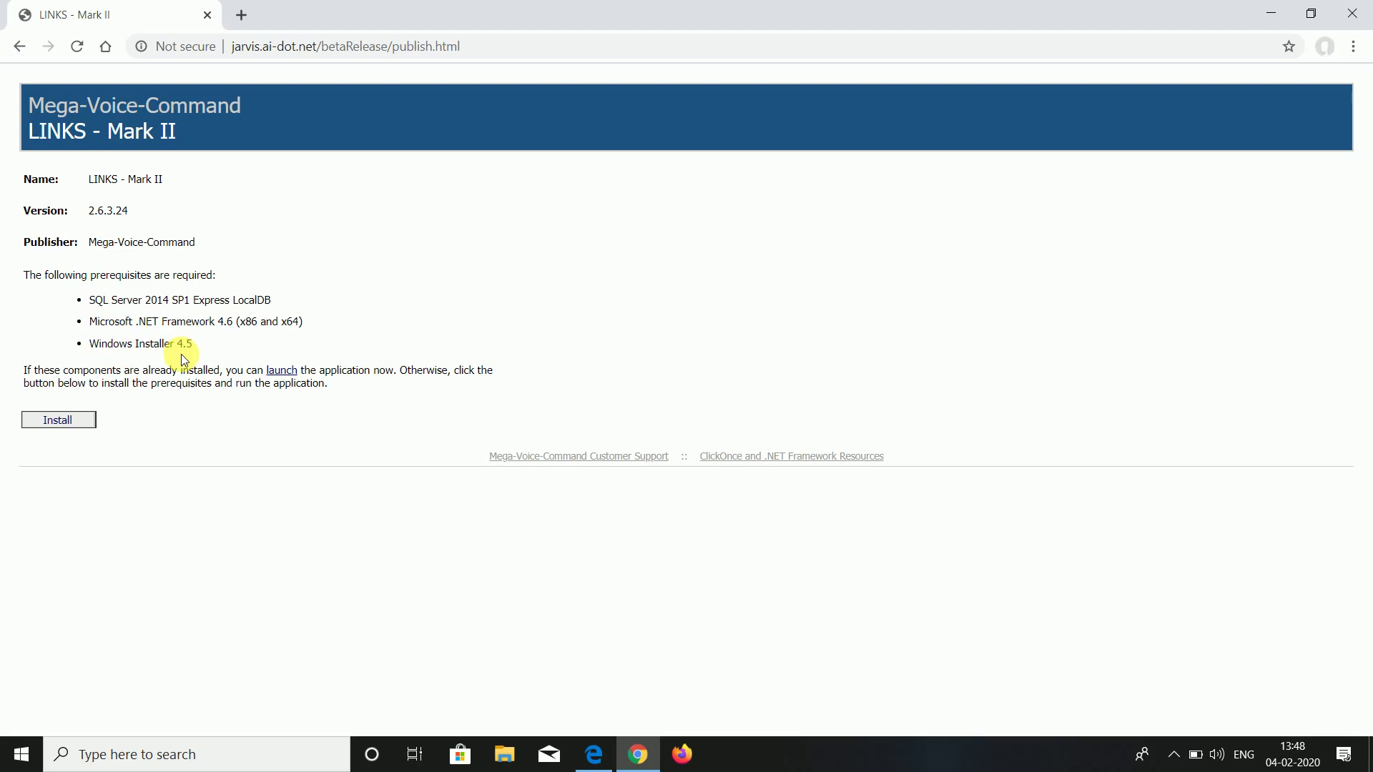
left_click(75, 422)
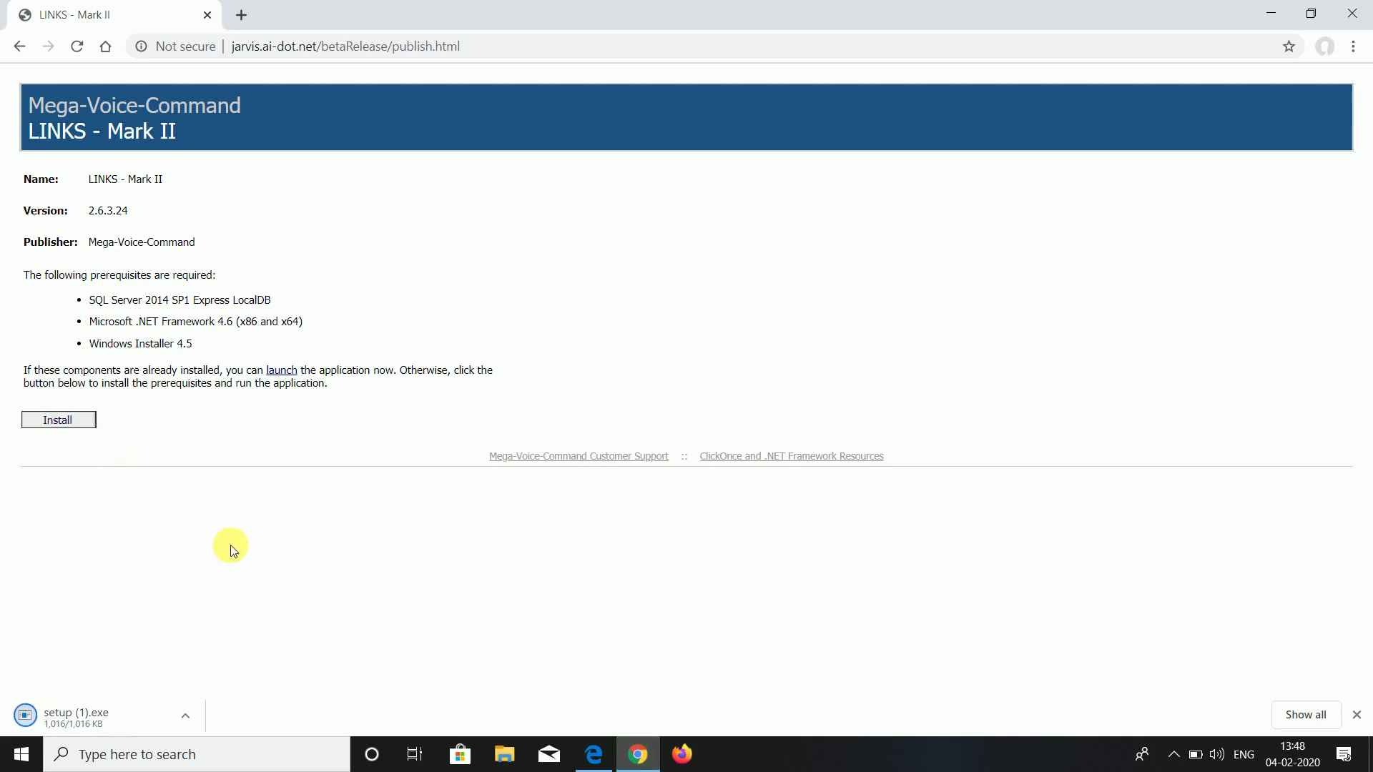
left_click(184, 717)
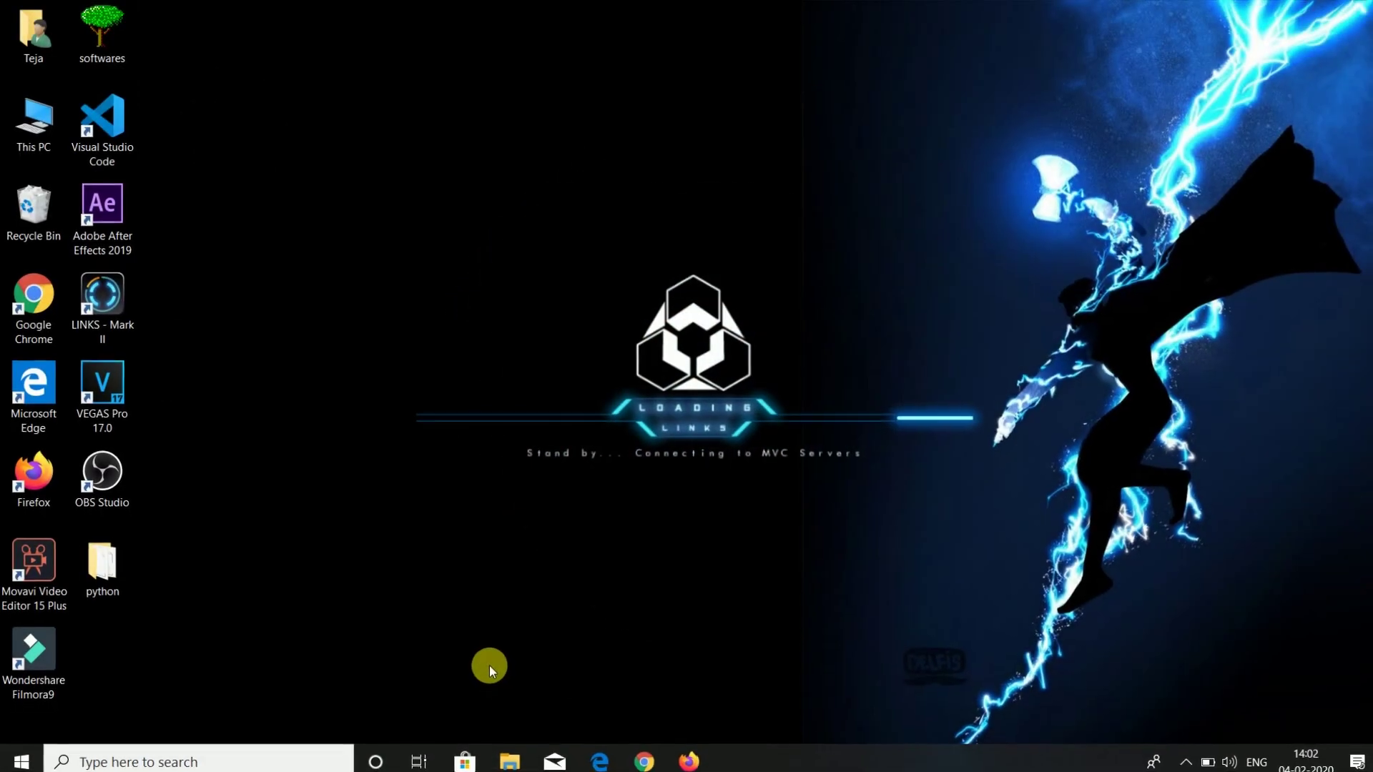
key("XF86AudioRaiseVolume")
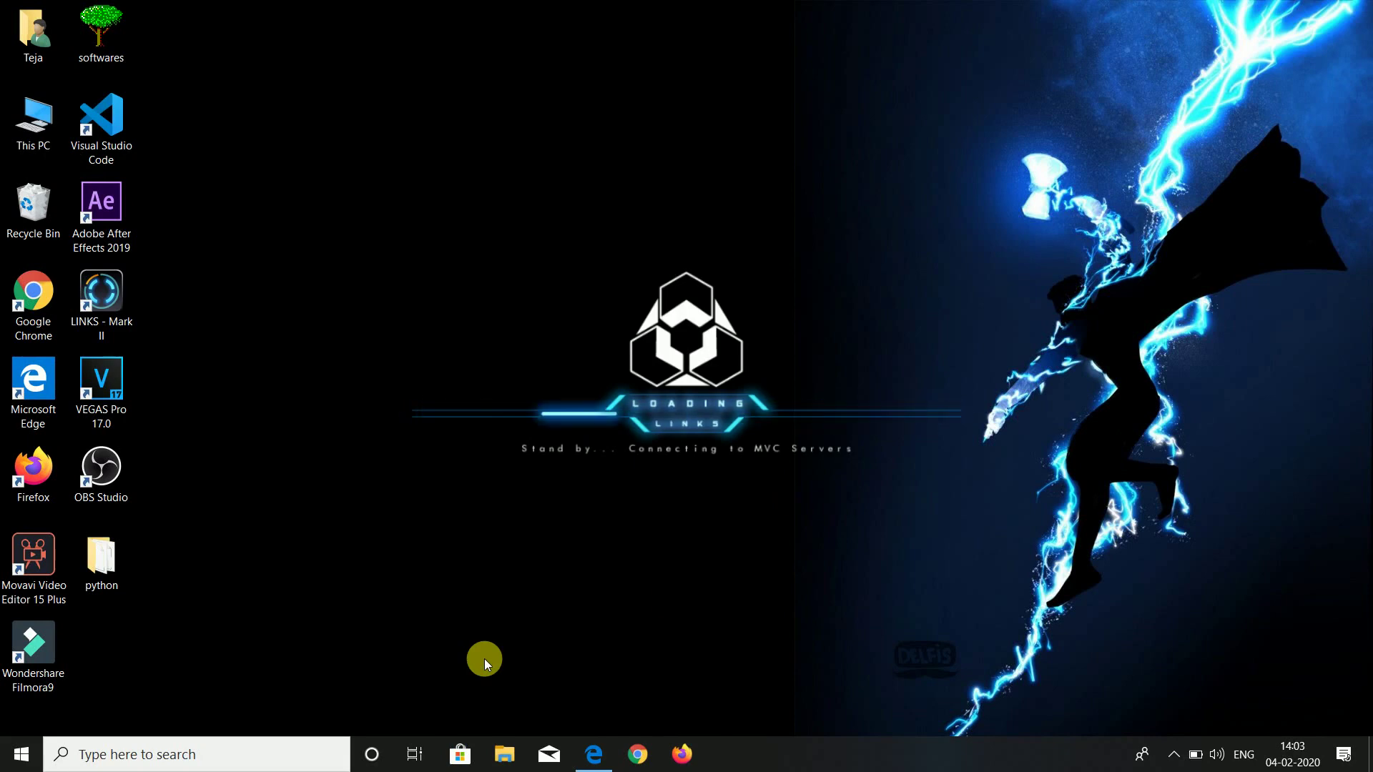
key("XF86AudioRaiseVolume")
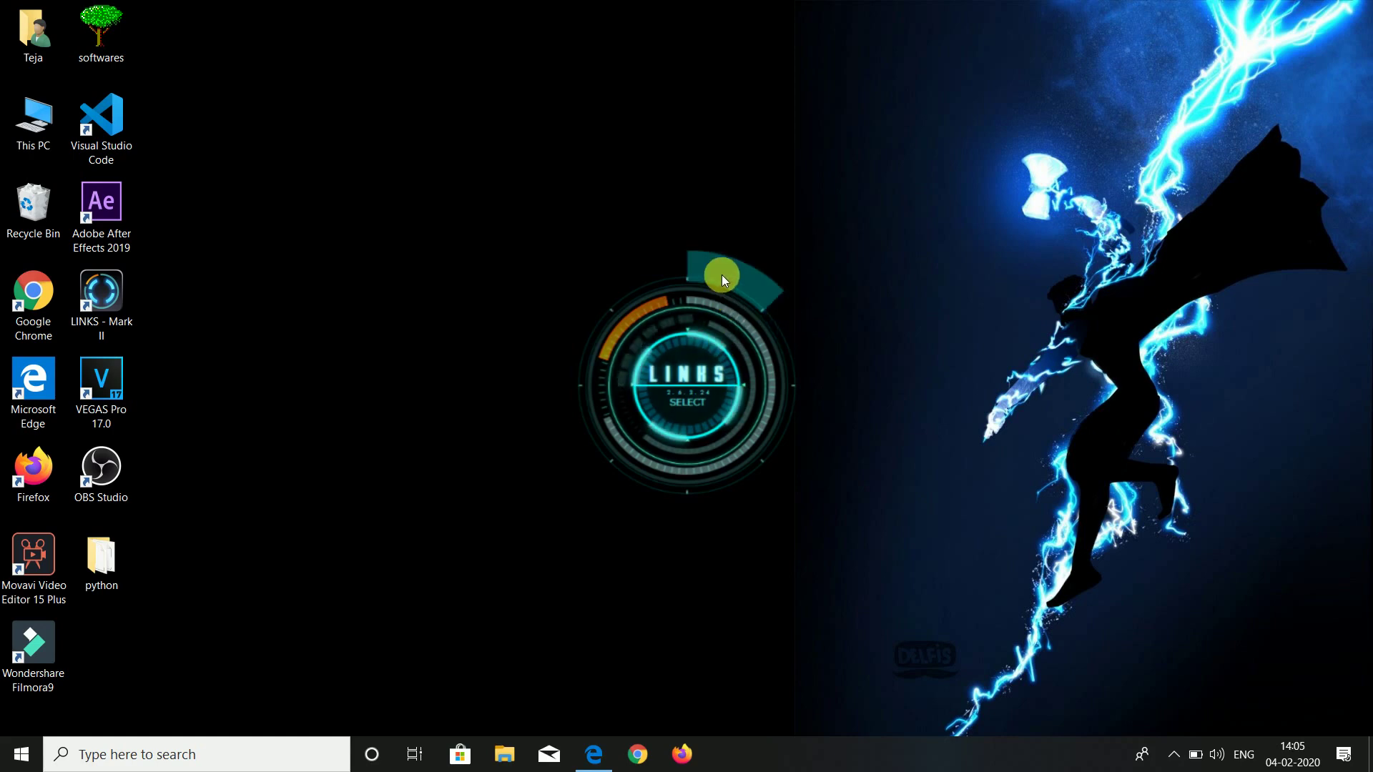
- Open the Settings window of LINKS from its radial menu
mouse_move(722, 275)
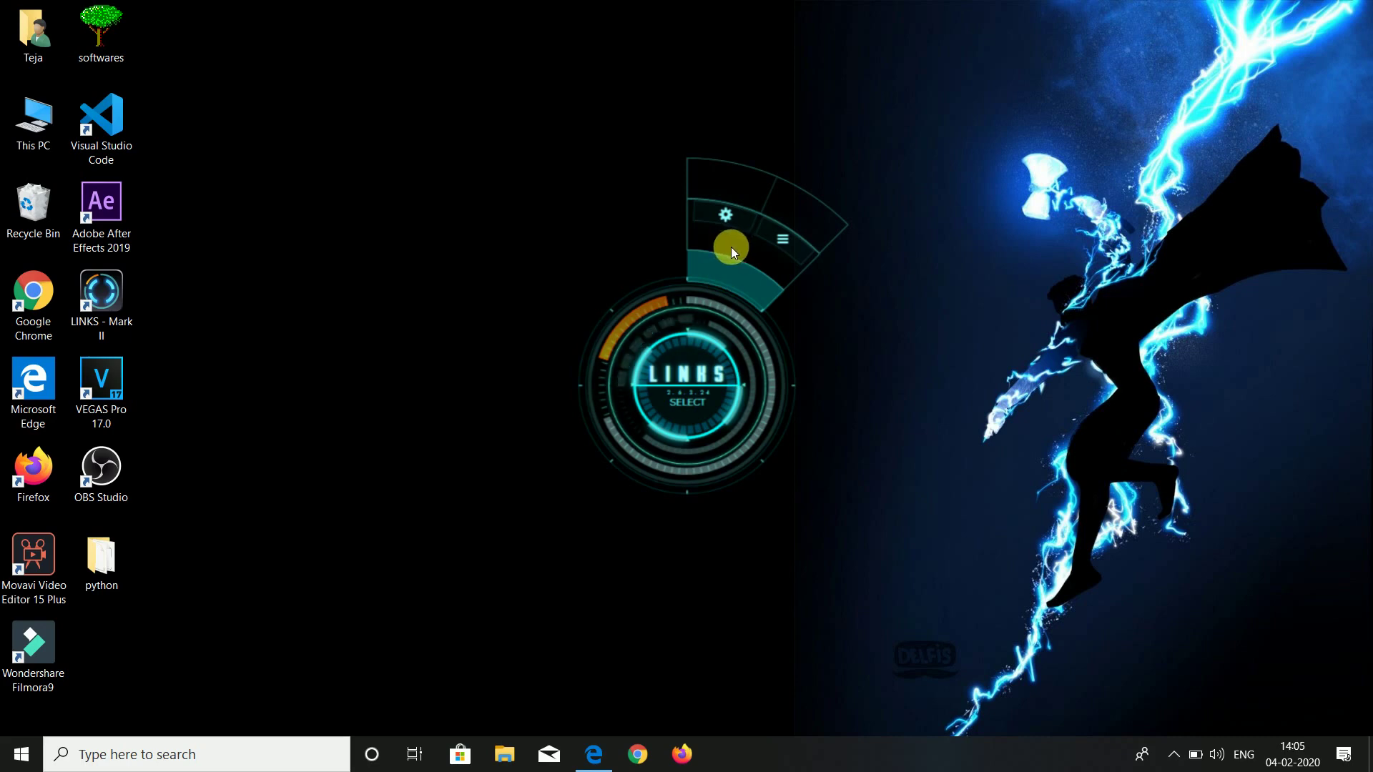
left_click(728, 207)
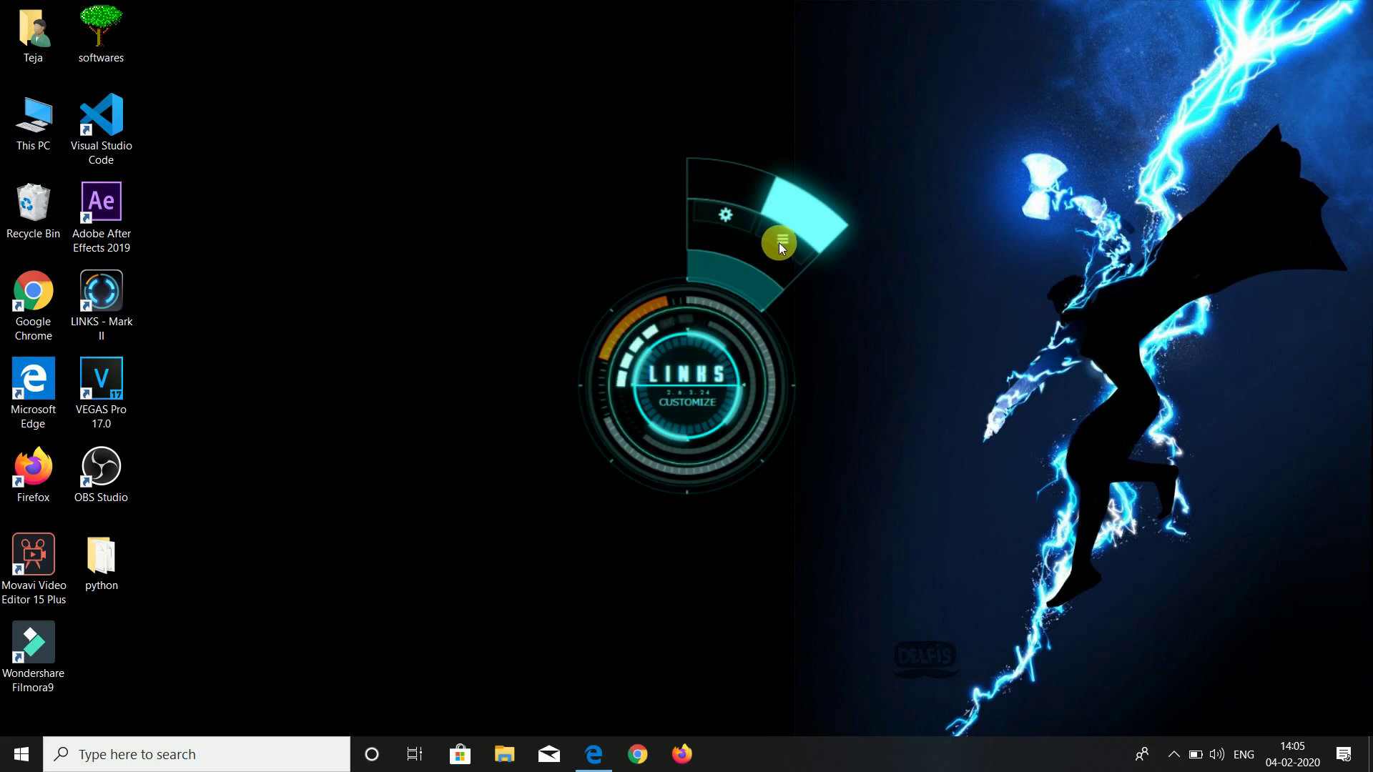
left_click(729, 217)
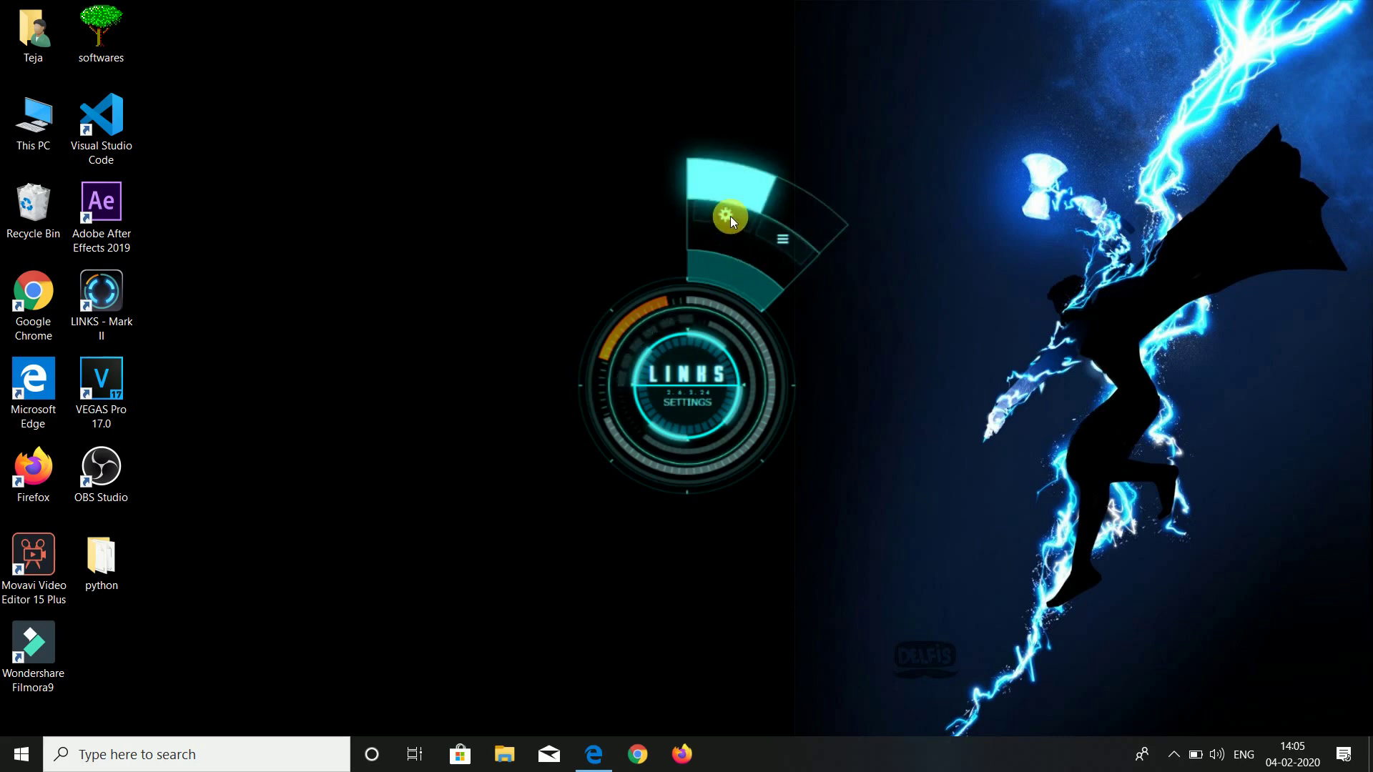
left_click(731, 216)
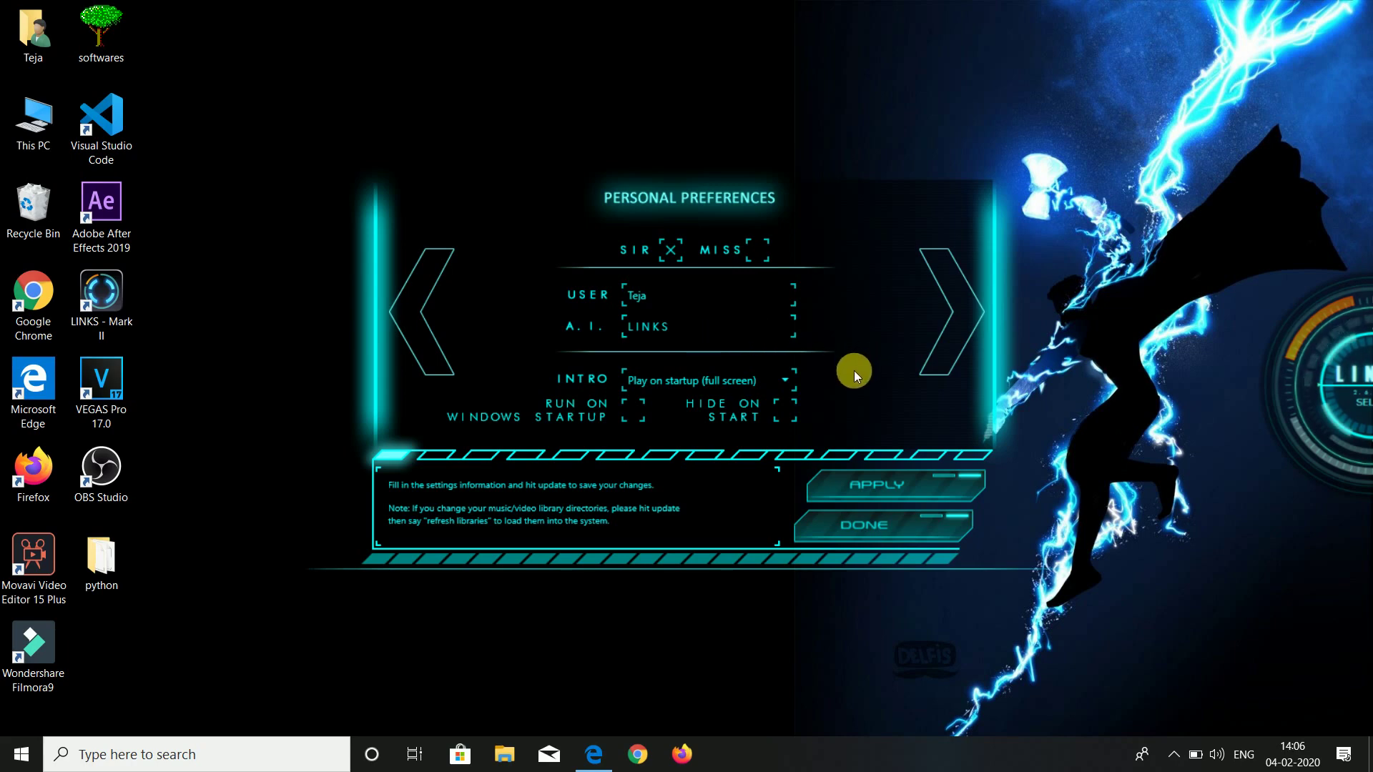
- Review the Intro startup choices and the Email, Media, Weather and Web options pages of the settings
left_click(787, 383)
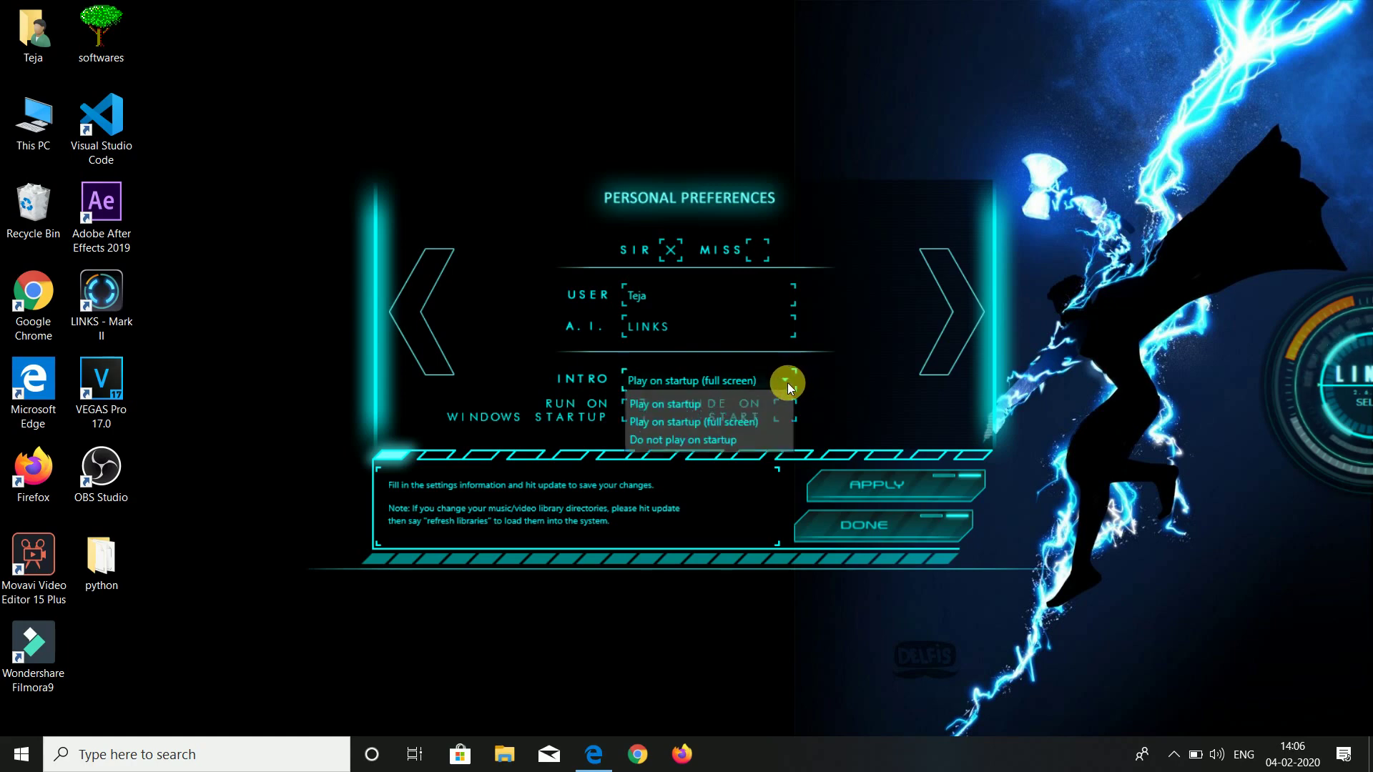
left_click(787, 384)
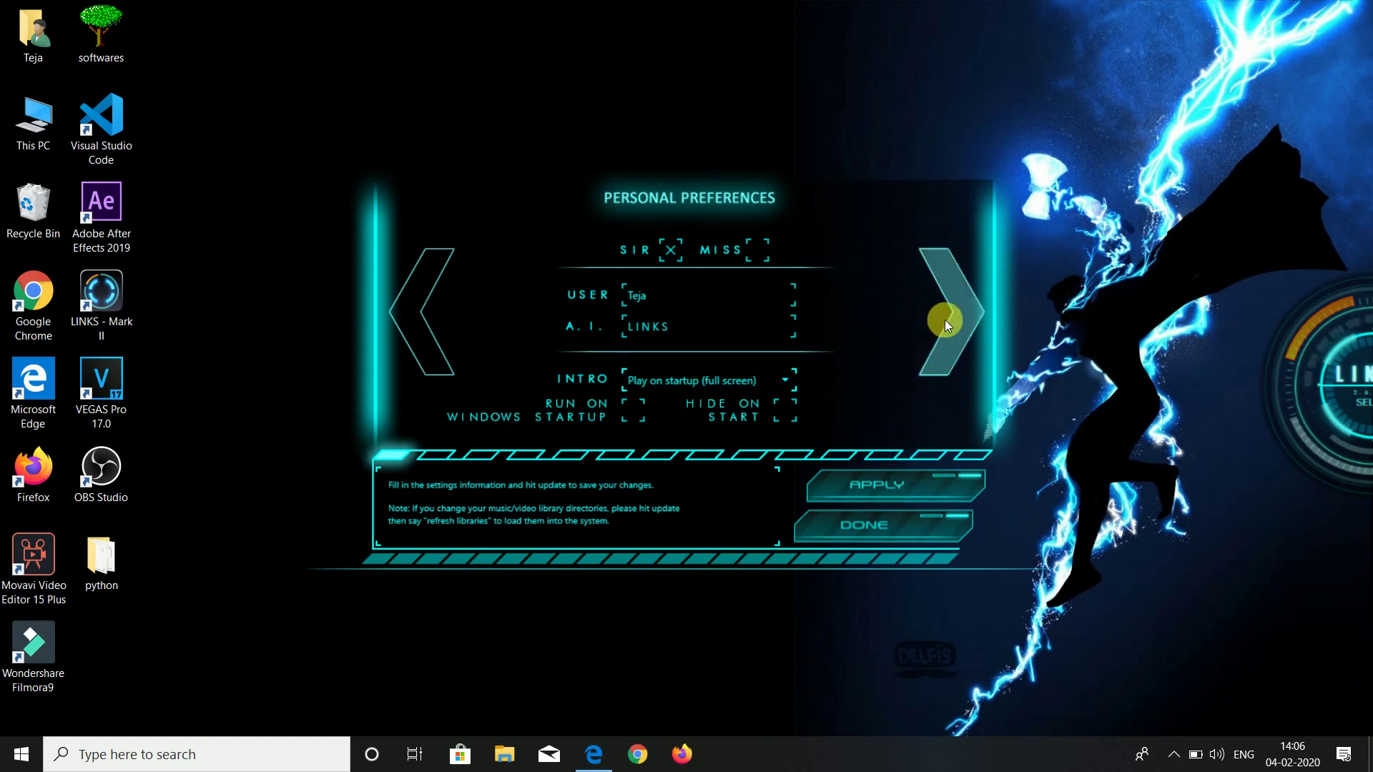
left_click(959, 309)
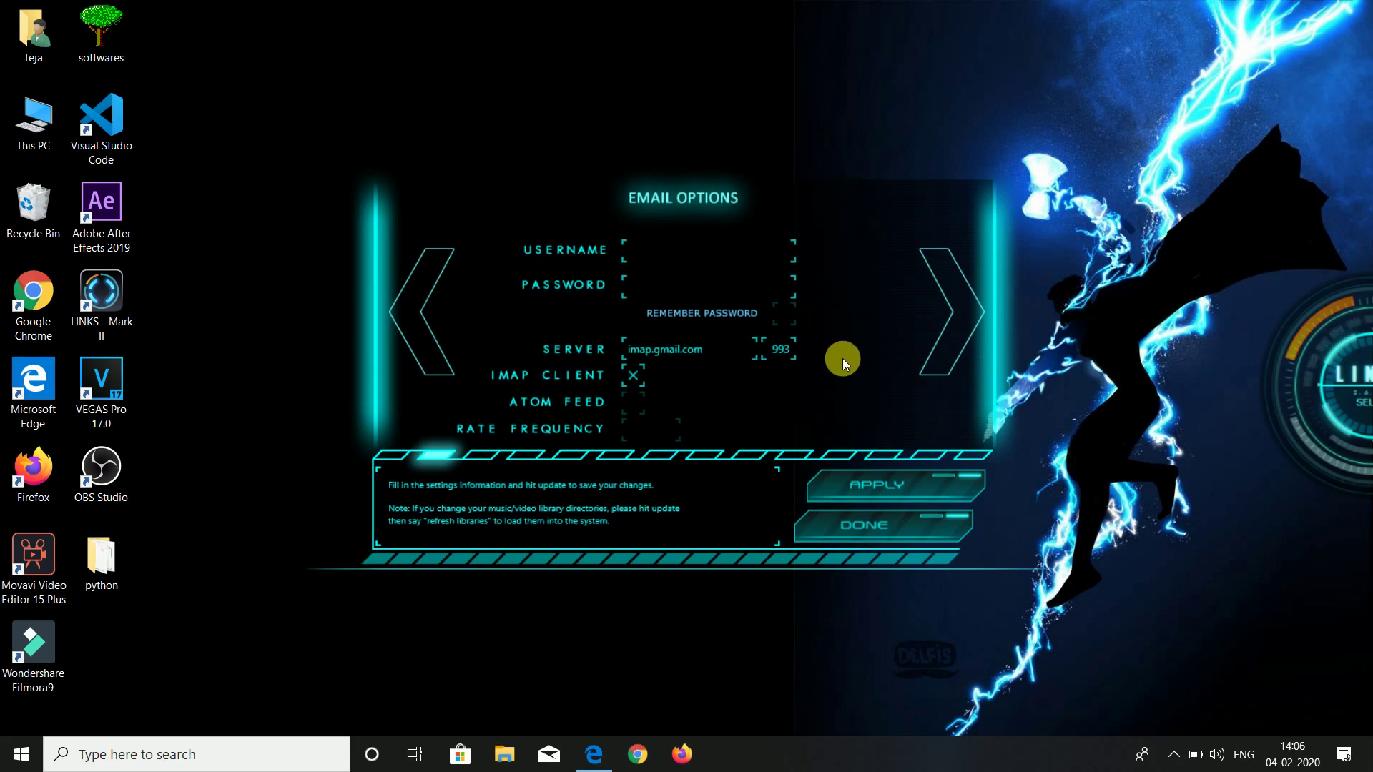
left_click(955, 306)
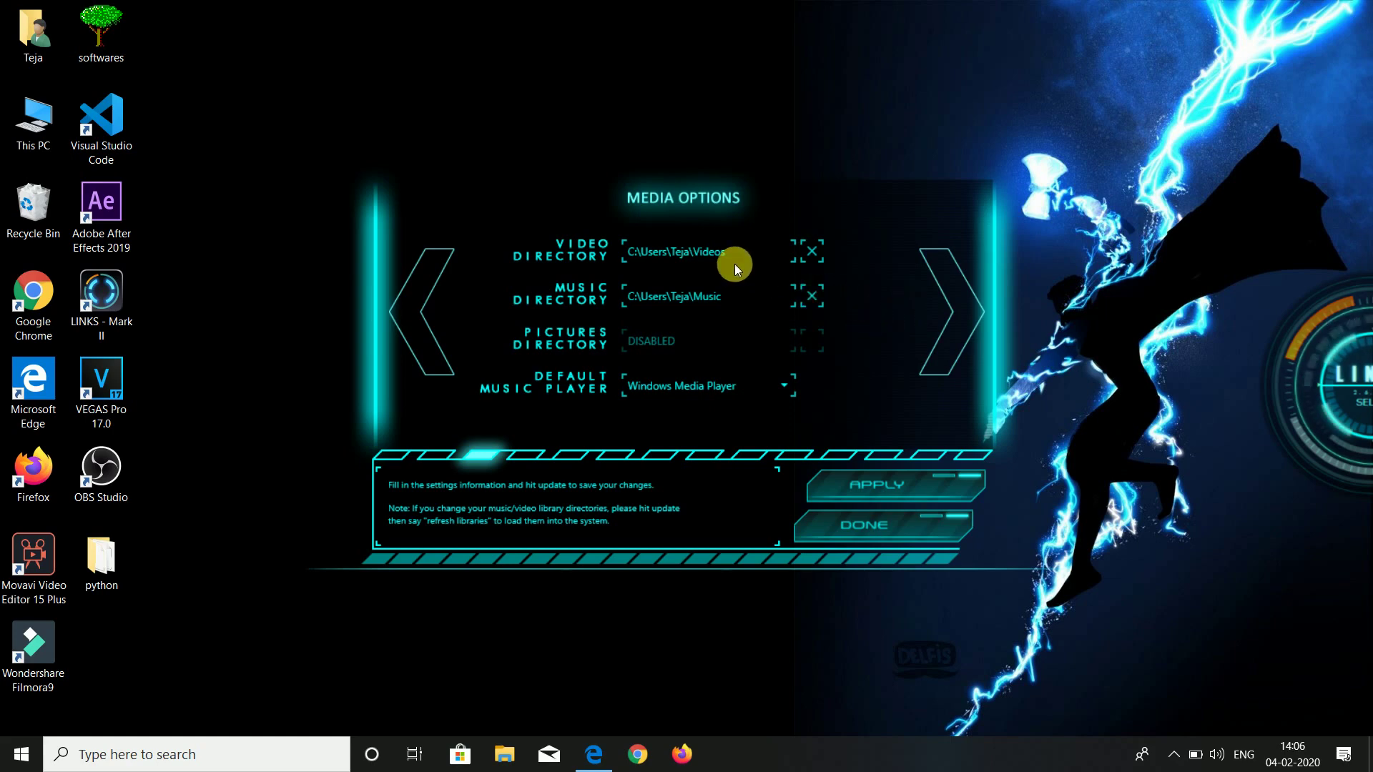
left_click(965, 330)
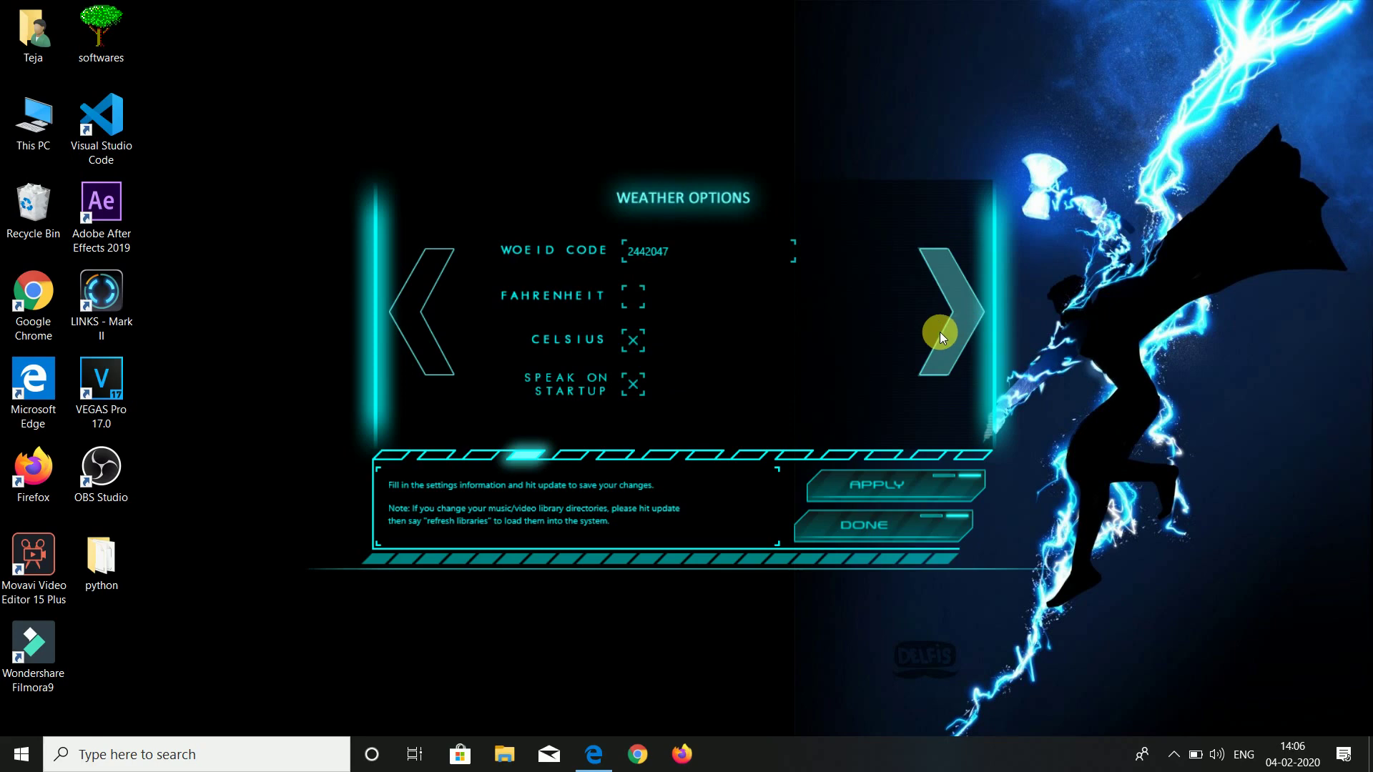
left_click(955, 319)
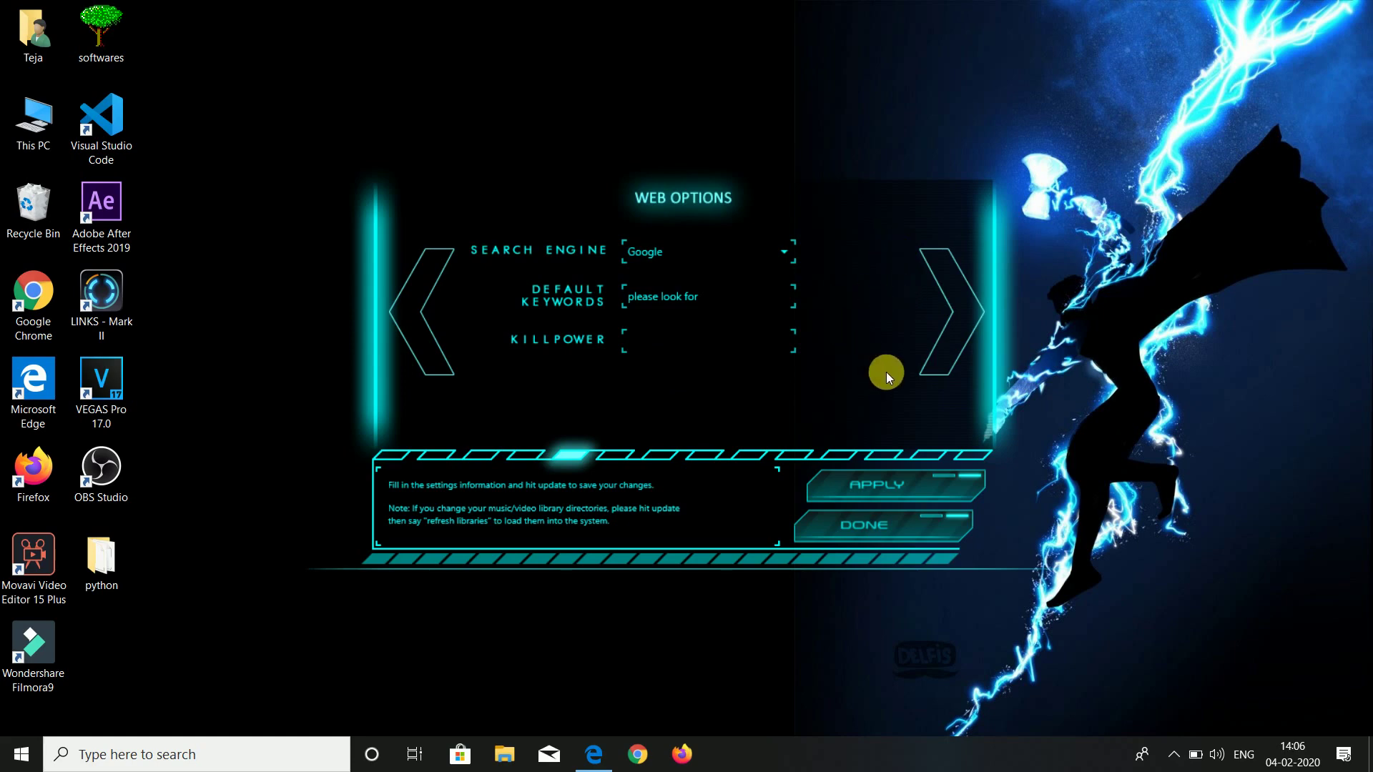
- Lower the black background opacity level to its minimum in the Skin Options
left_click(954, 350)
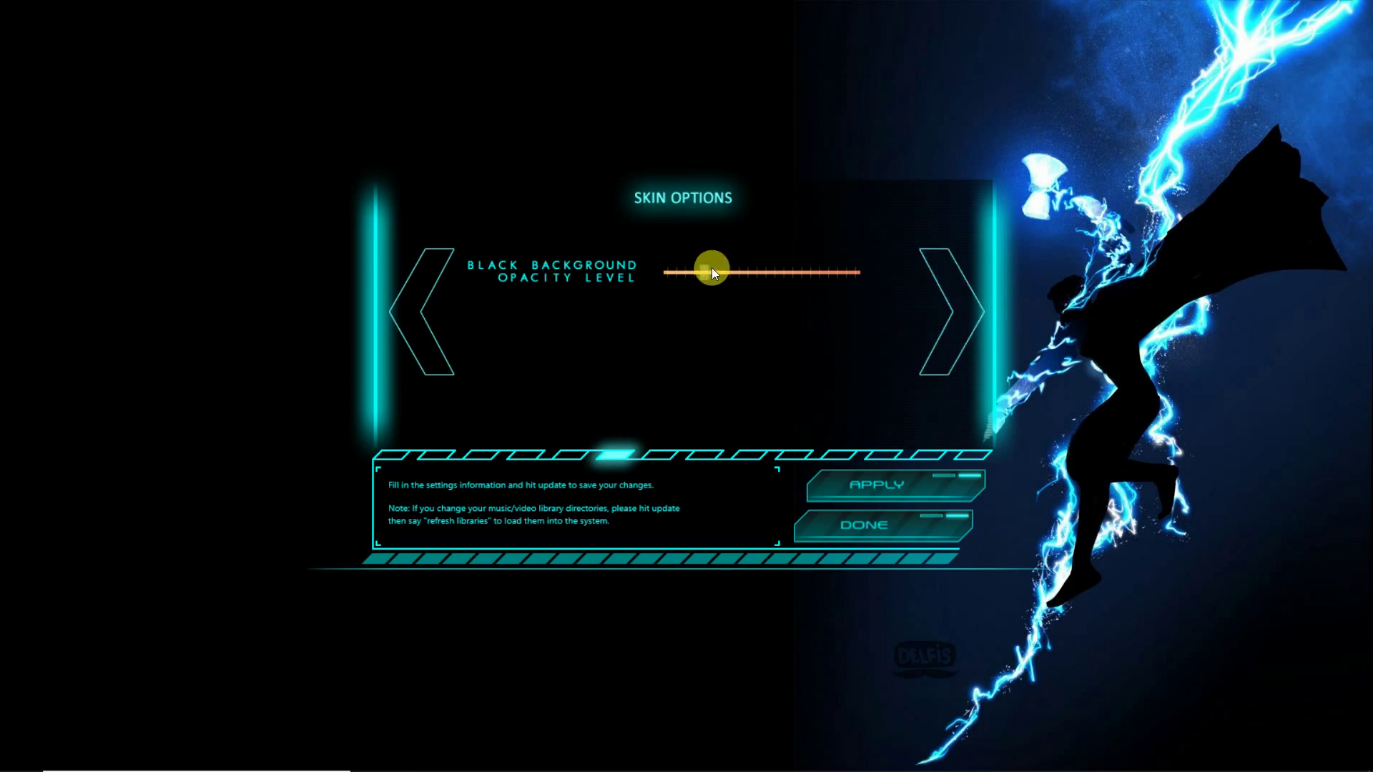
left_click_drag(712, 269, 667, 272)
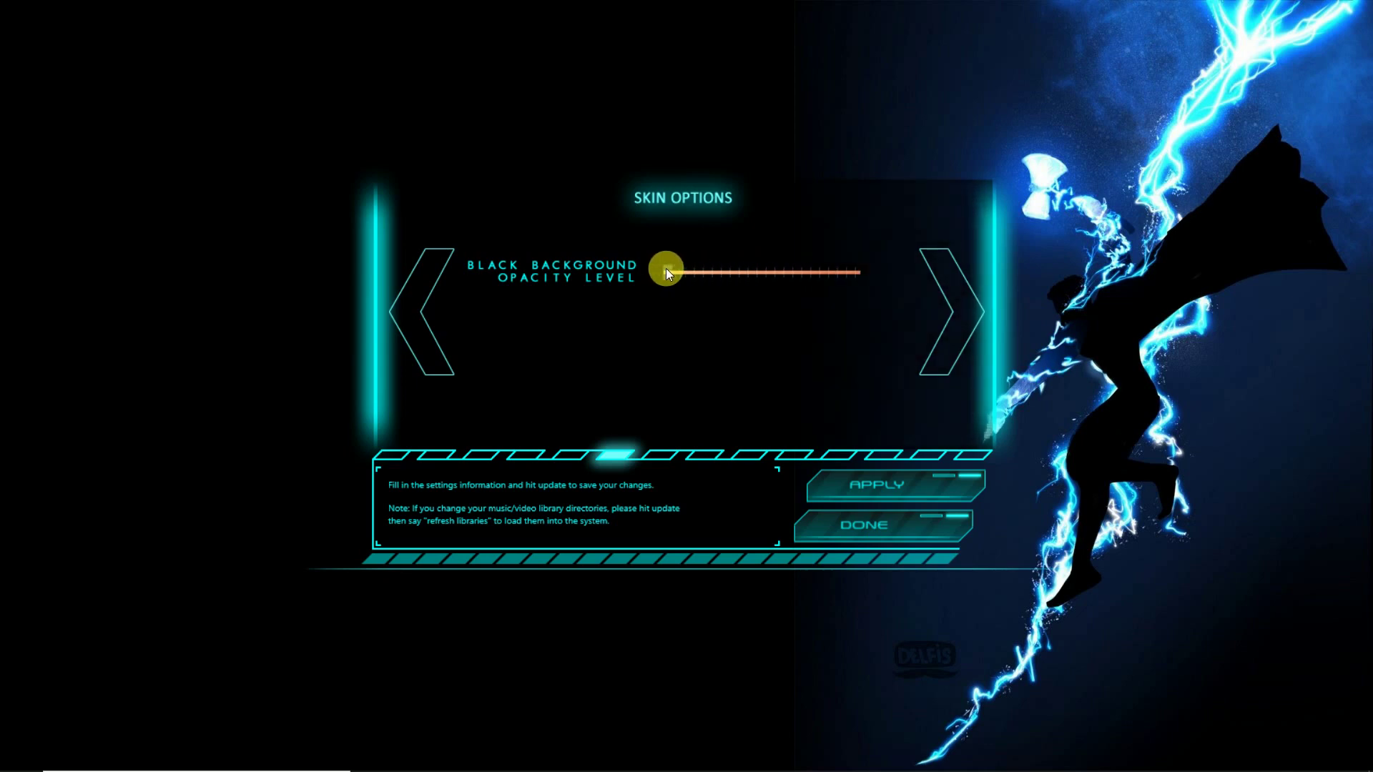
- Set the A.I. voice to Microsoft David Desktop in the Sound Effects settings and apply the change
left_click(932, 316)
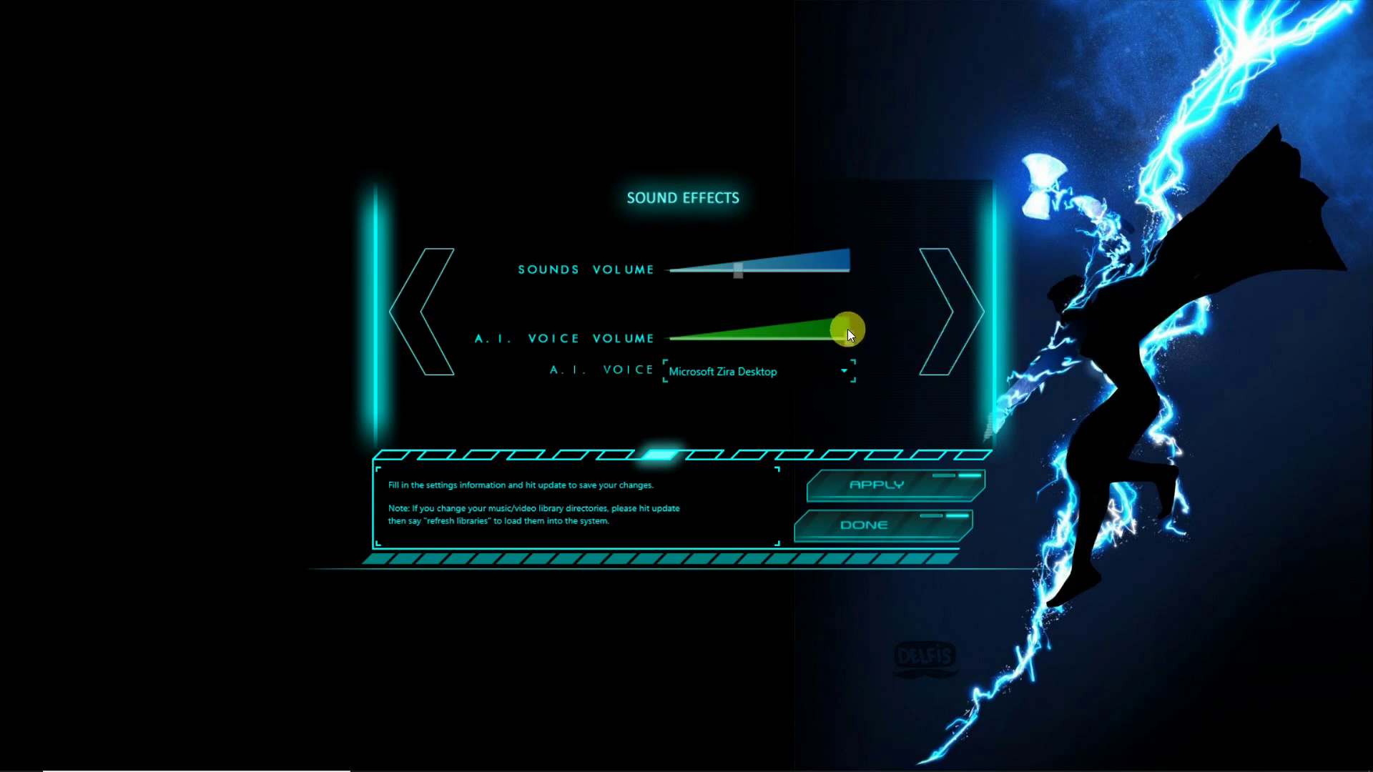
left_click(741, 334)
left_click(846, 370)
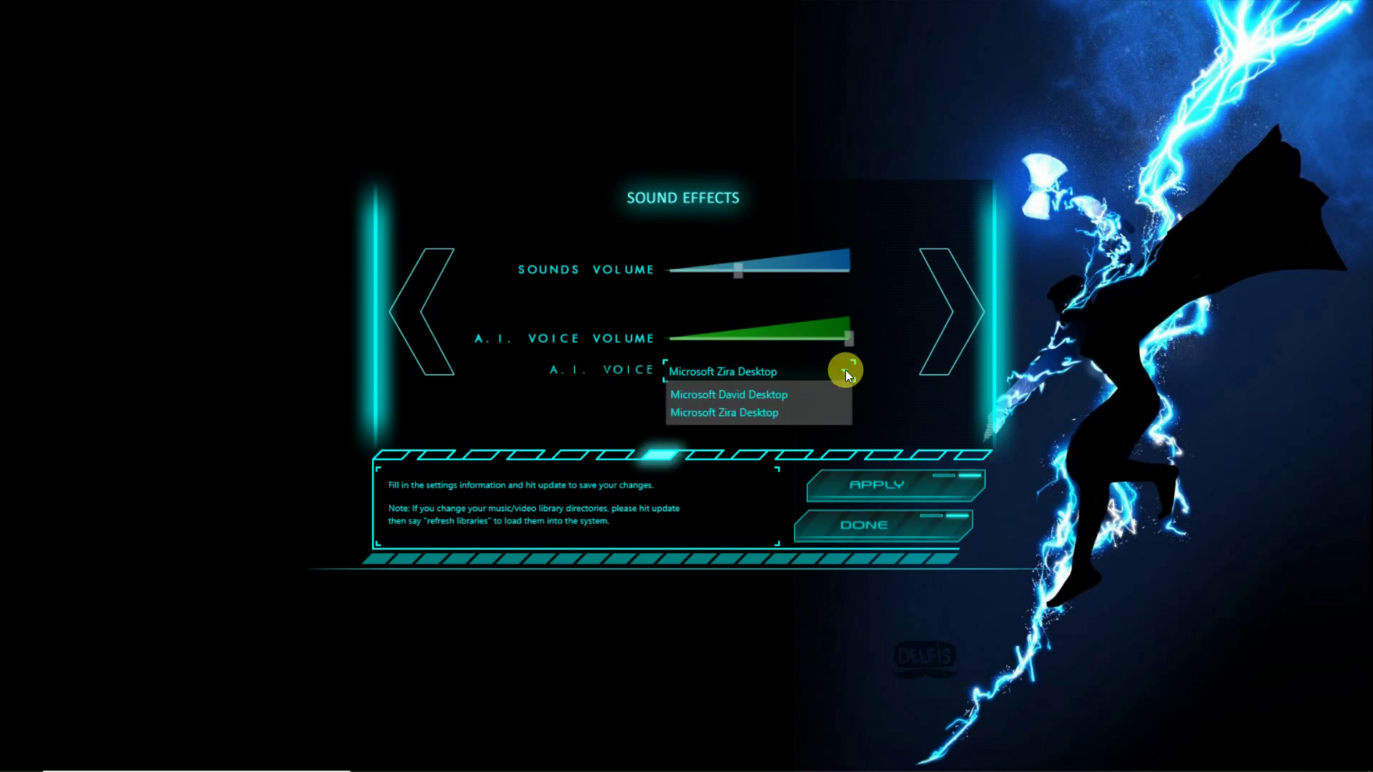
left_click(810, 394)
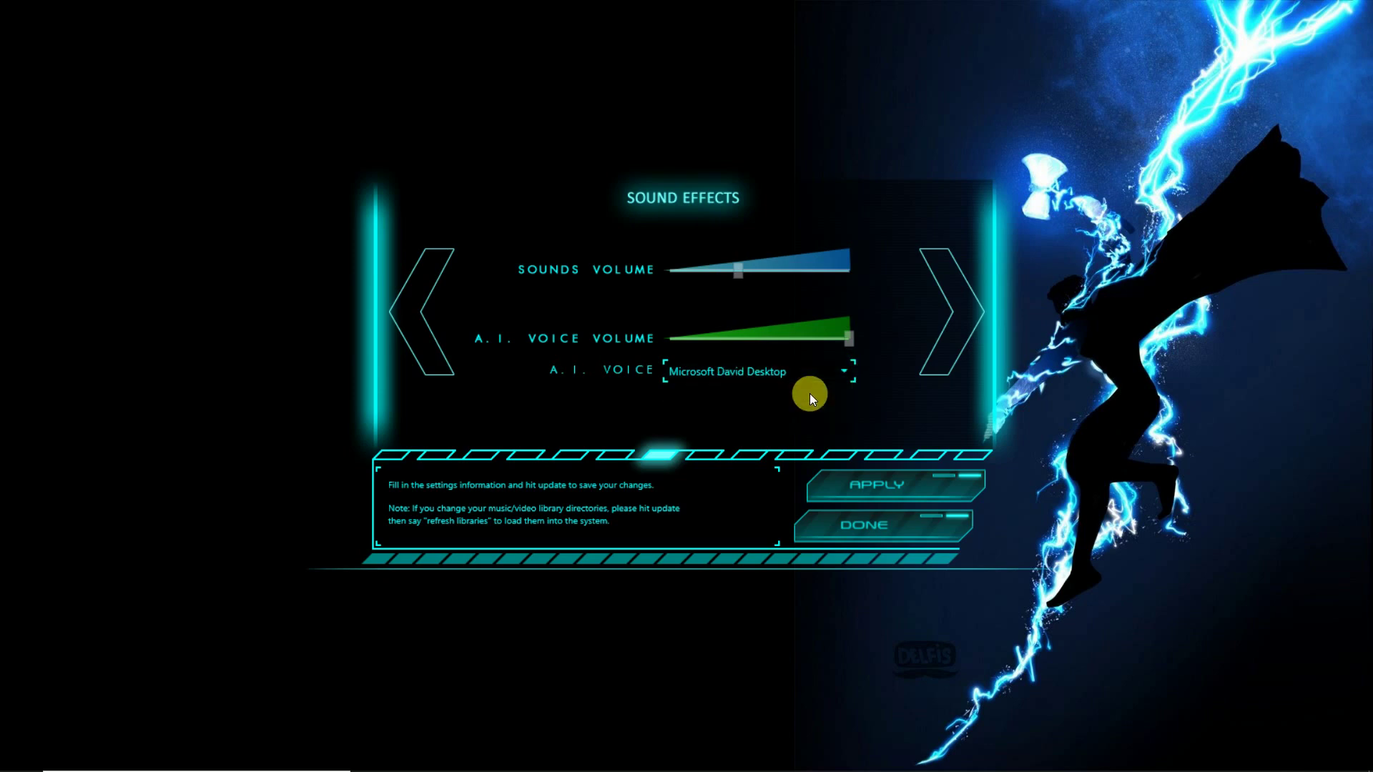
left_click(852, 479)
- Set the A.I. voice to Microsoft Zira Desktop and apply the change
left_click(851, 367)
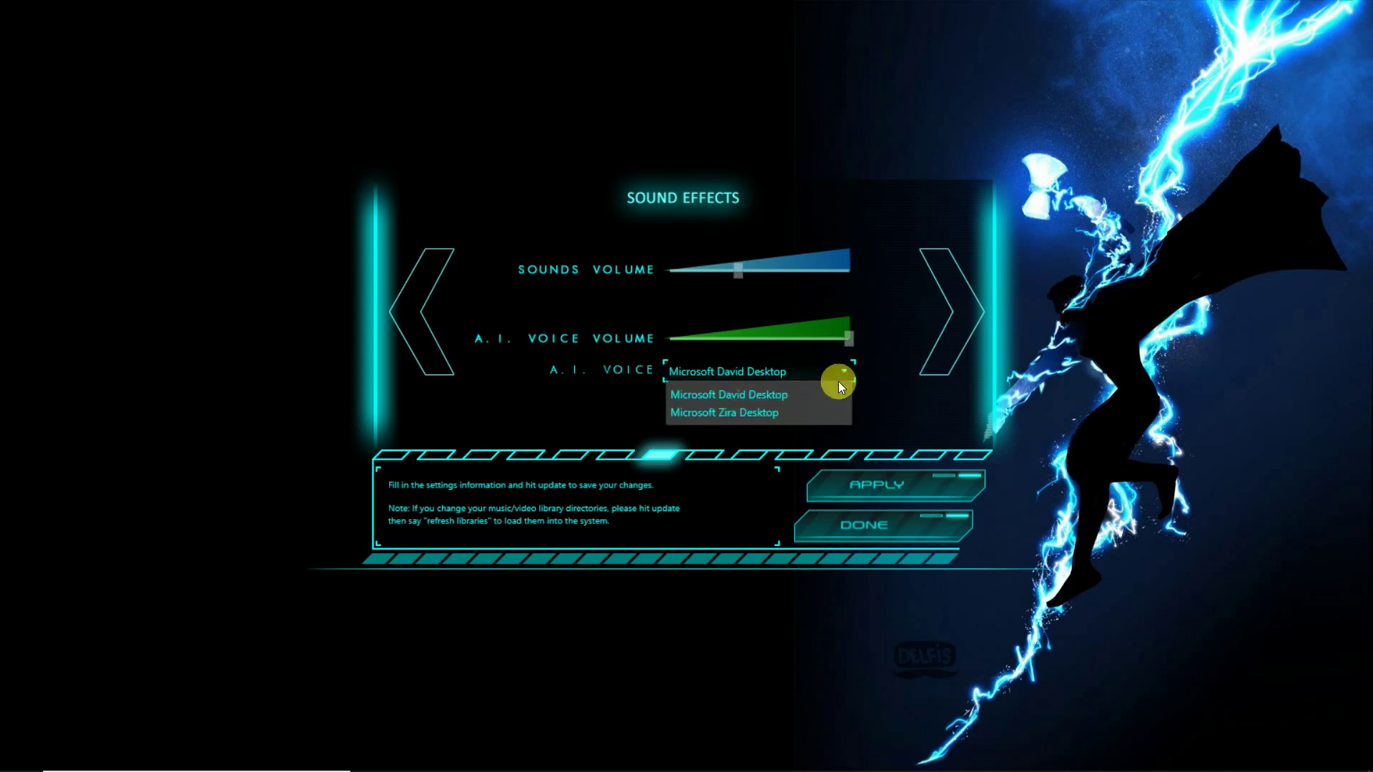
left_click(796, 408)
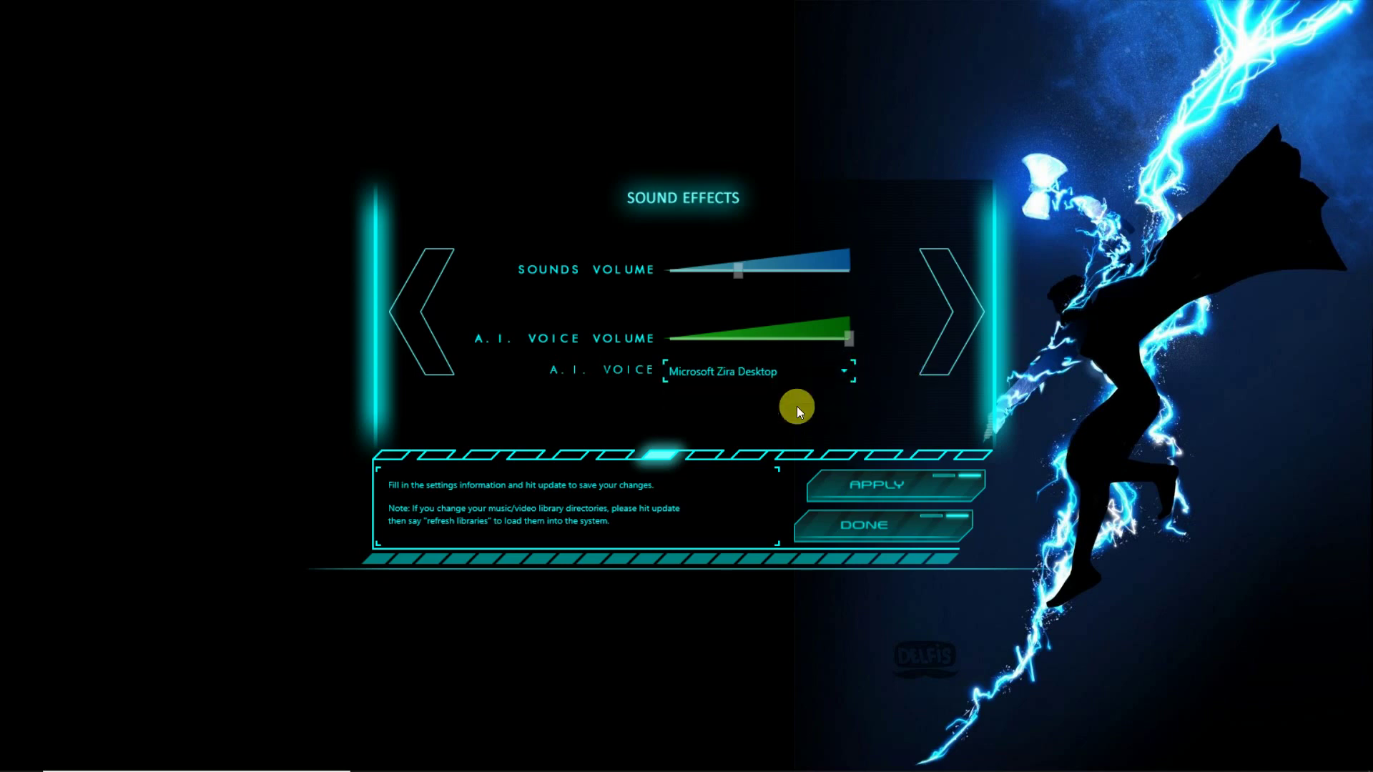
left_click(853, 491)
- Review the News, Web Server and Speech Recognition settings pages and close the settings
left_click(945, 319)
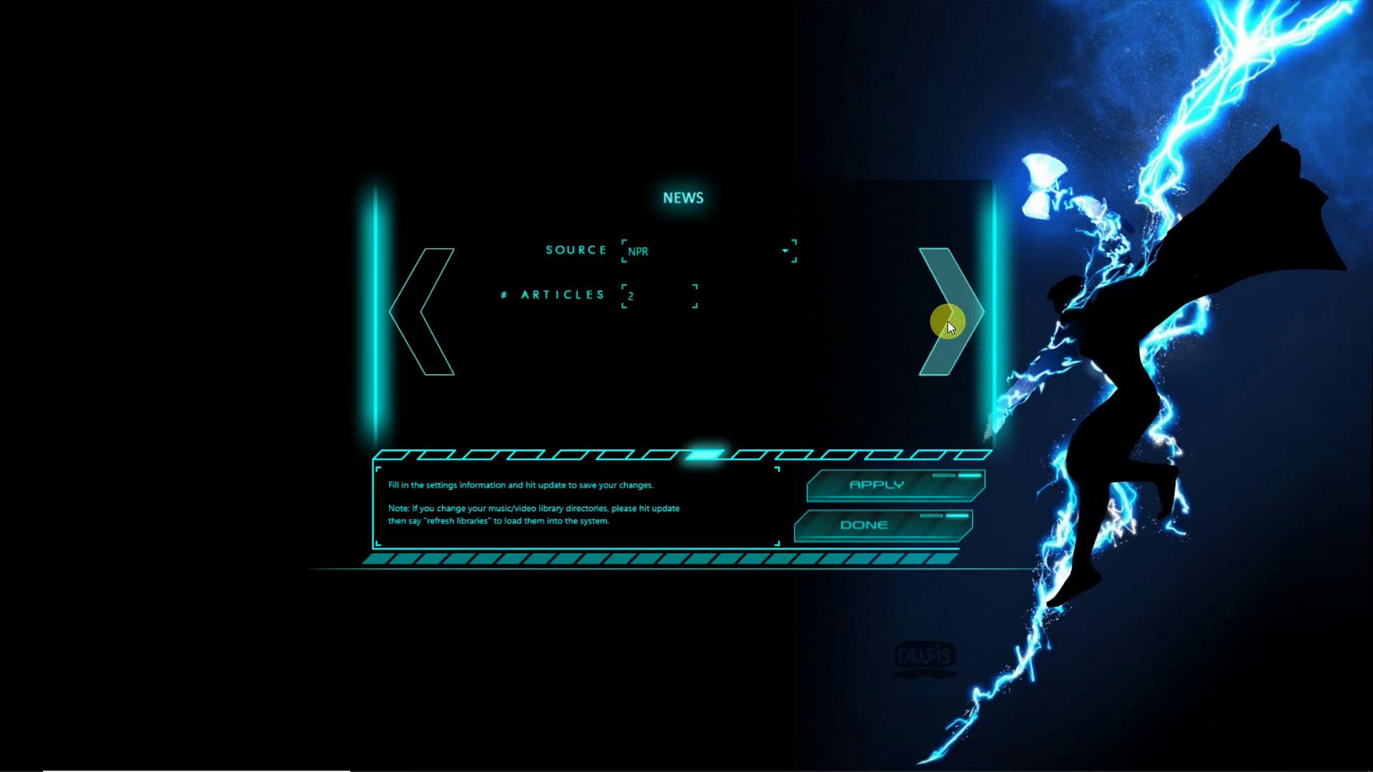
left_click(946, 320)
left_click(947, 321)
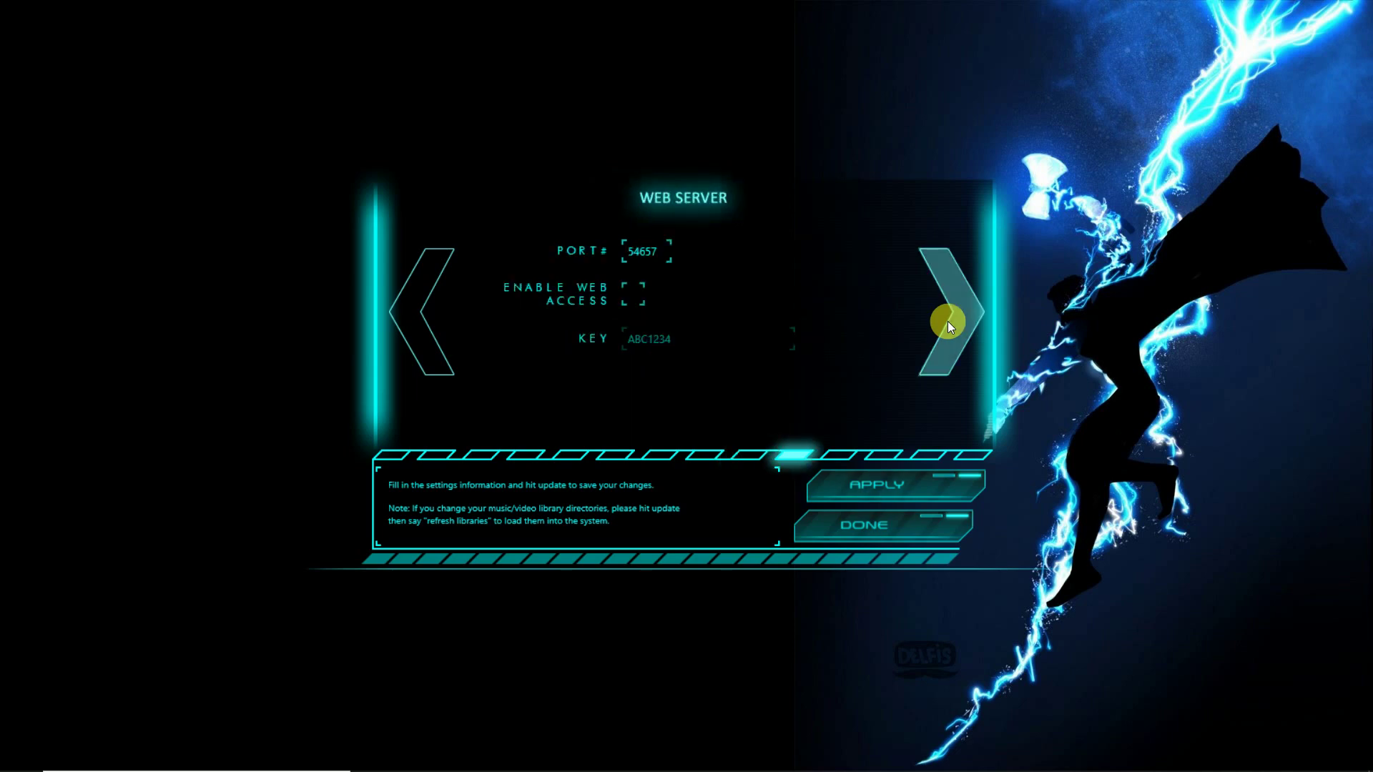
left_click(947, 320)
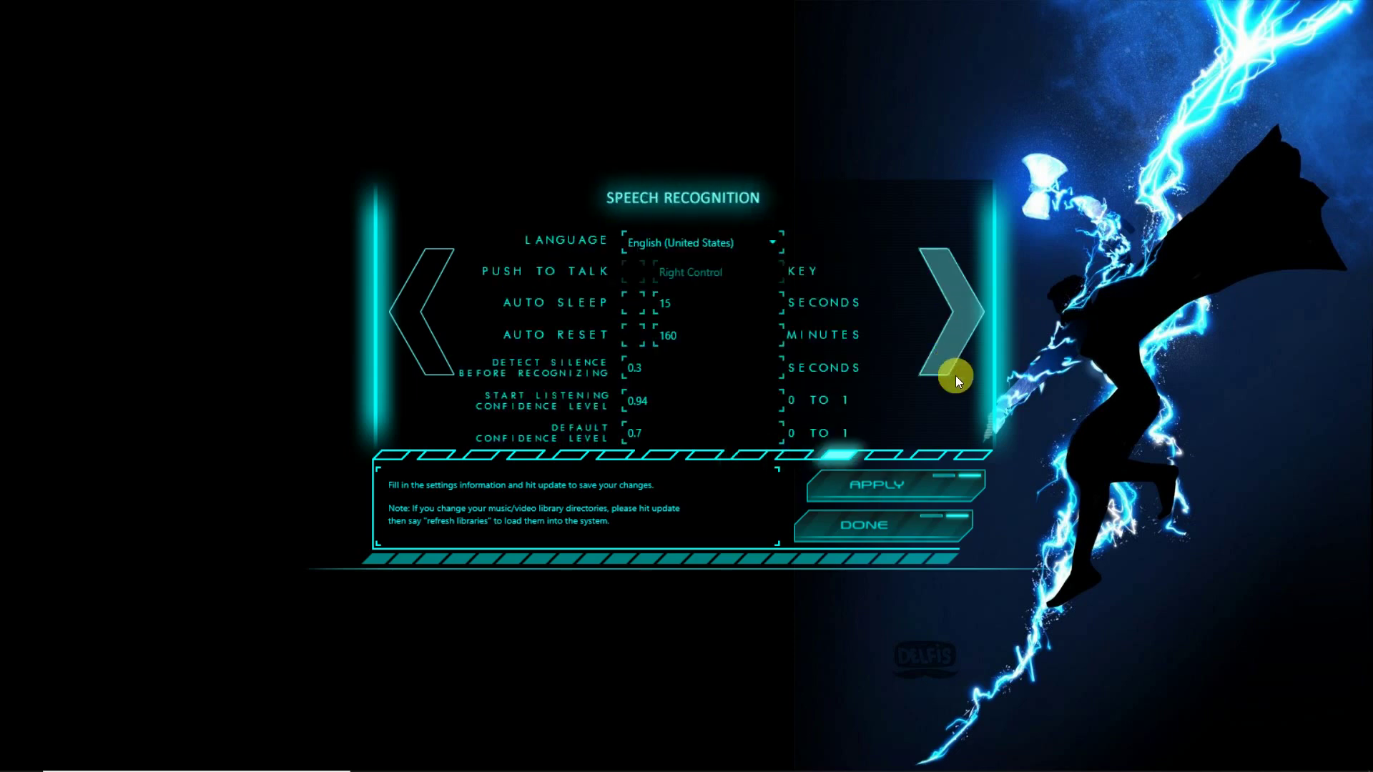
left_click(887, 521)
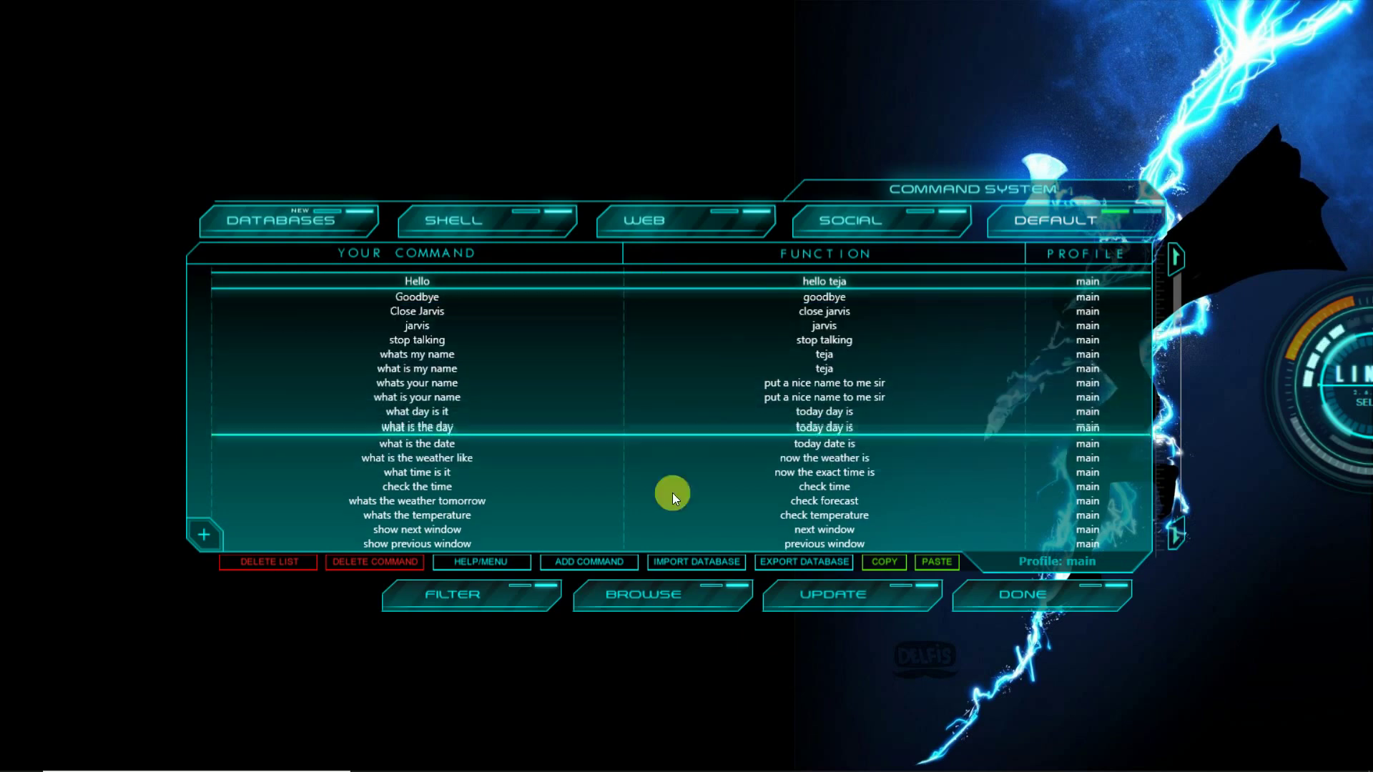
- Look through the list of default voice commands and their functions in the Command System, ending back at its beginning
scroll(539, 461, "down", 2)
scroll(539, 461, "down", 20)
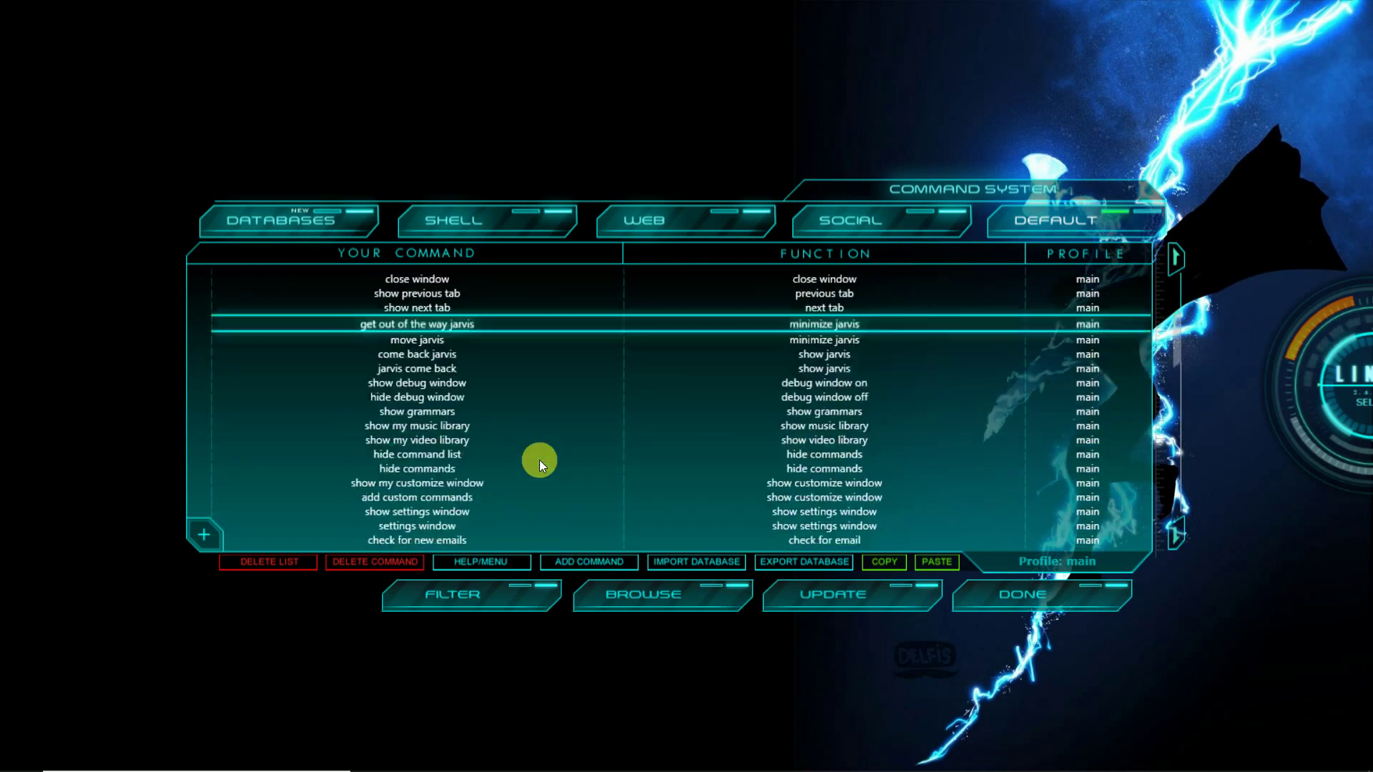
scroll(539, 461, "down", 10)
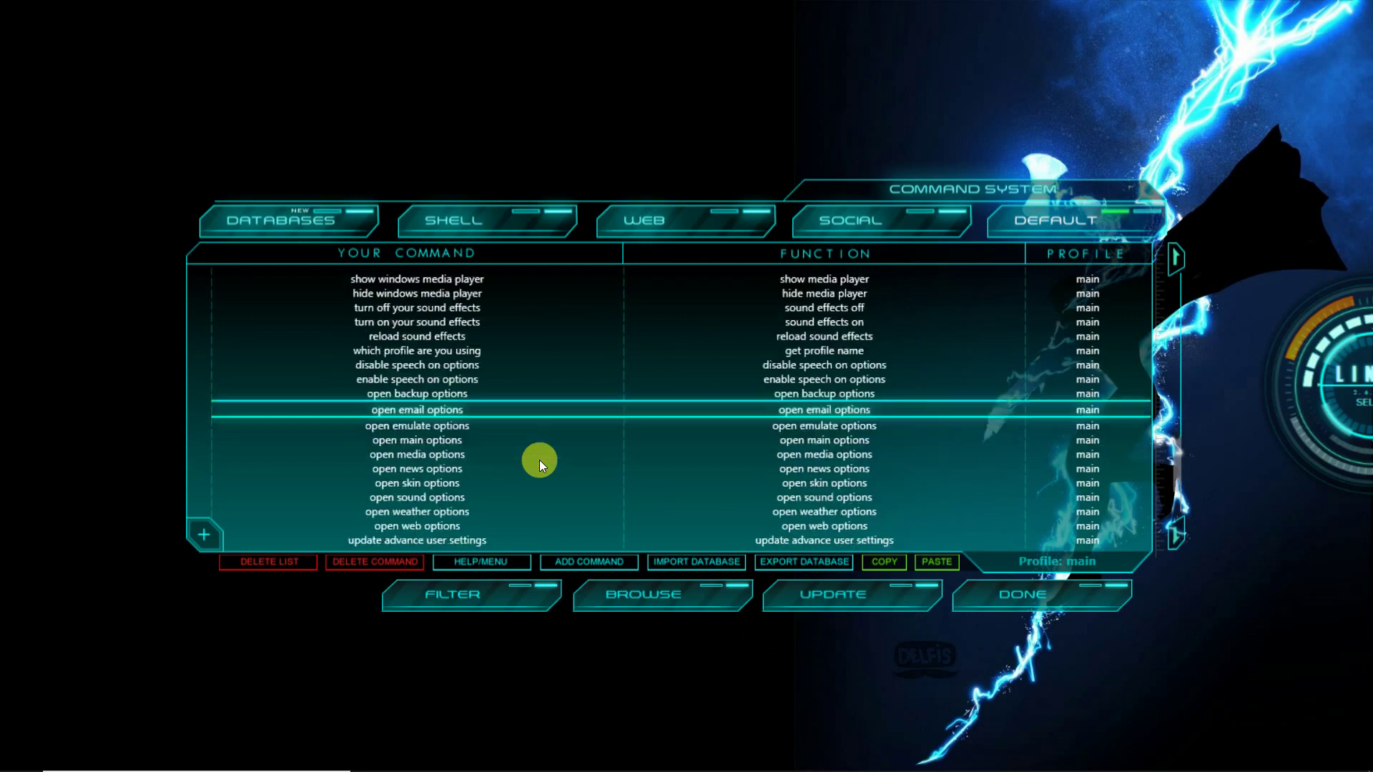
scroll(543, 421, "up", 20)
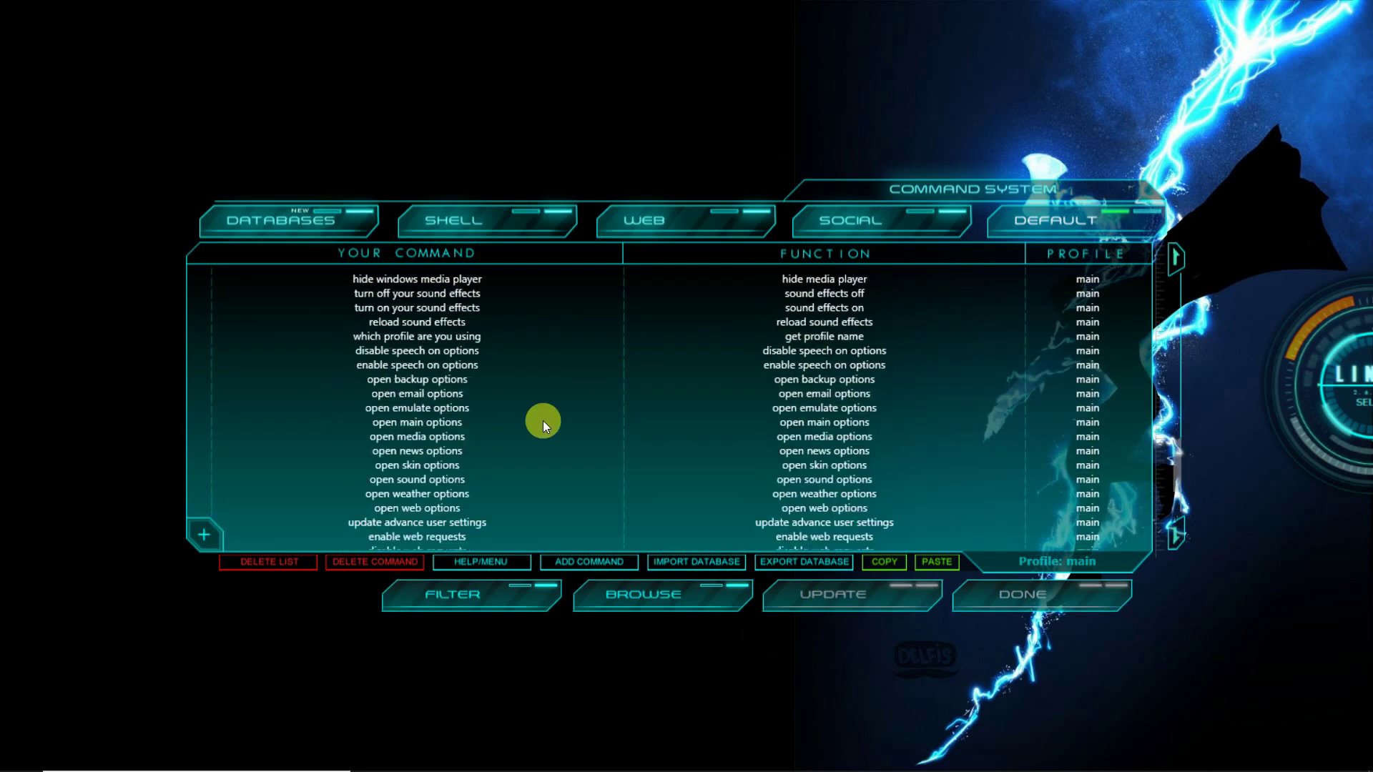
scroll(542, 420, "up", 15)
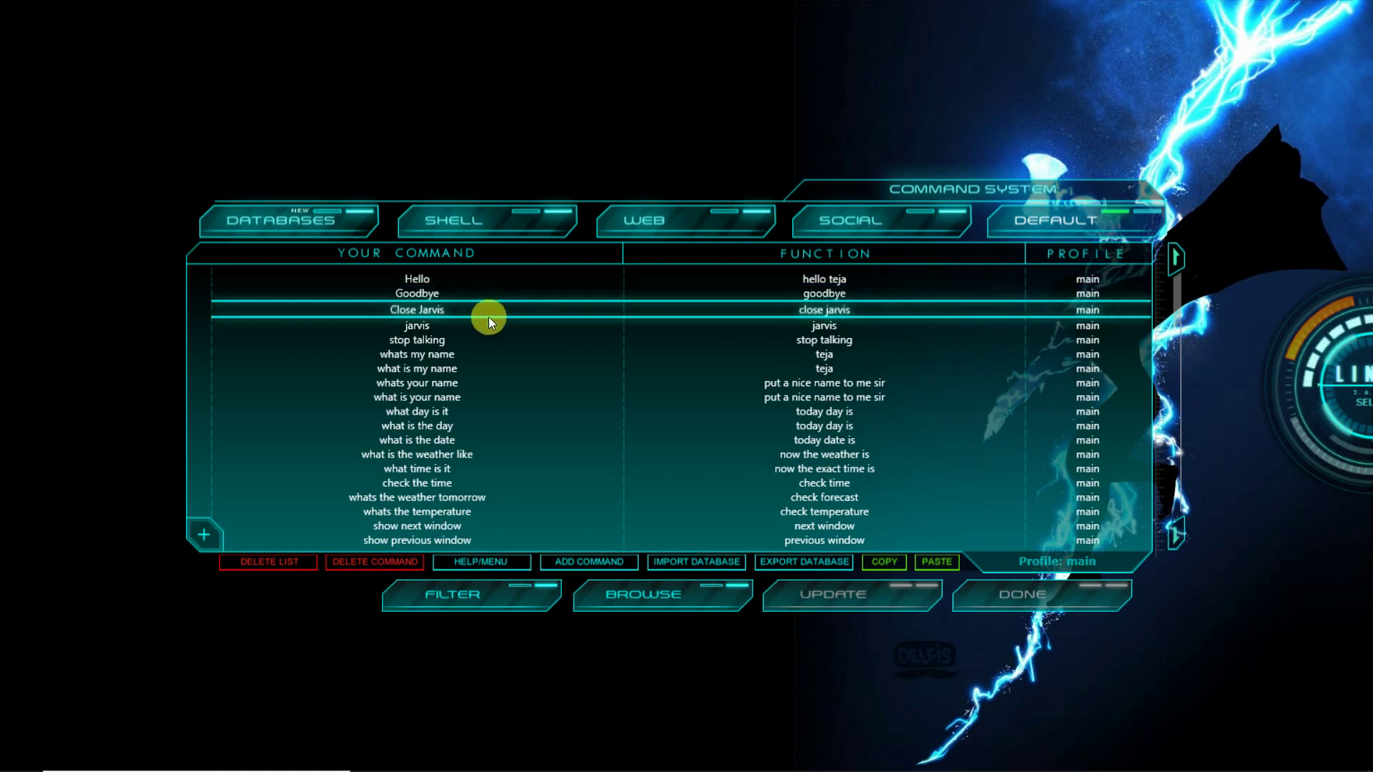
- Examine the remaining default voice commands, then the Web, Shell and Databases command lists in the Command System
scroll(534, 428, "down", 3)
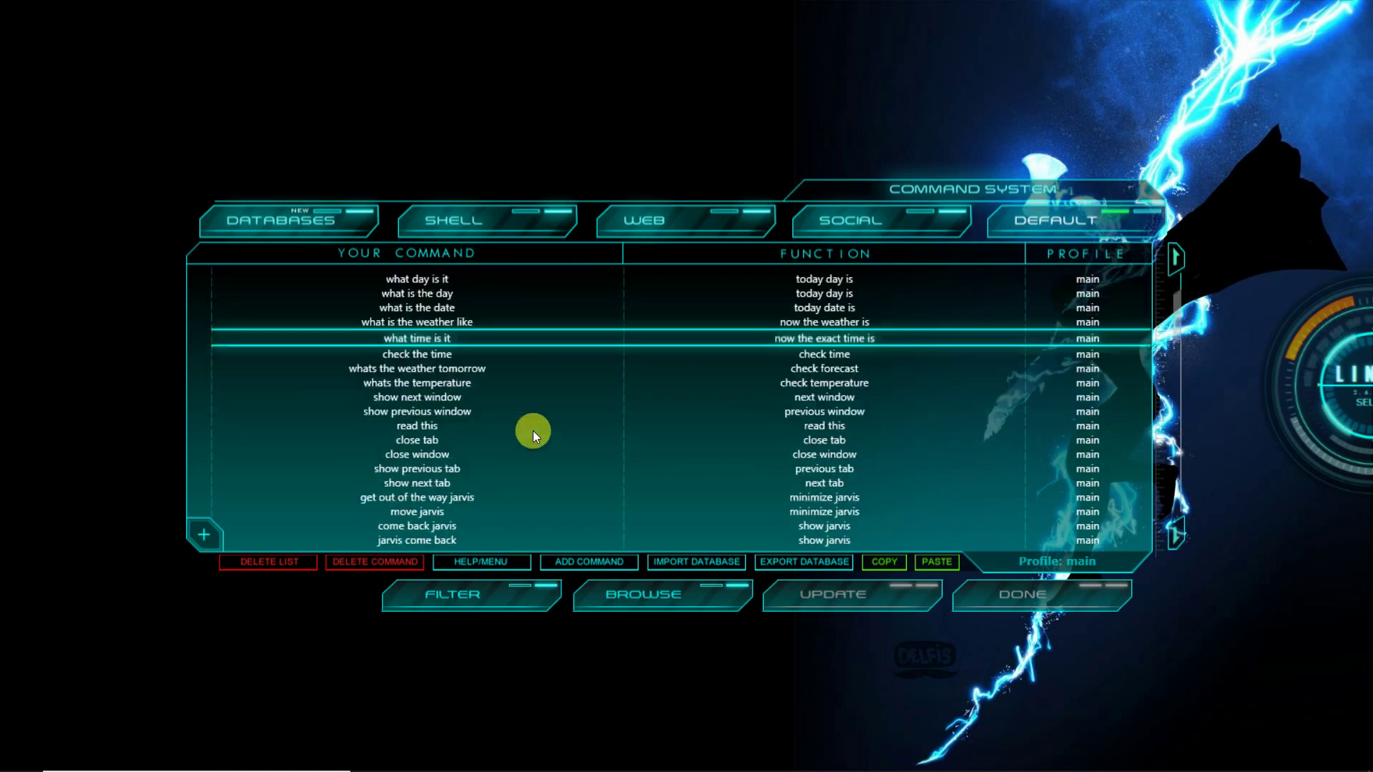
scroll(534, 430, "down", 16)
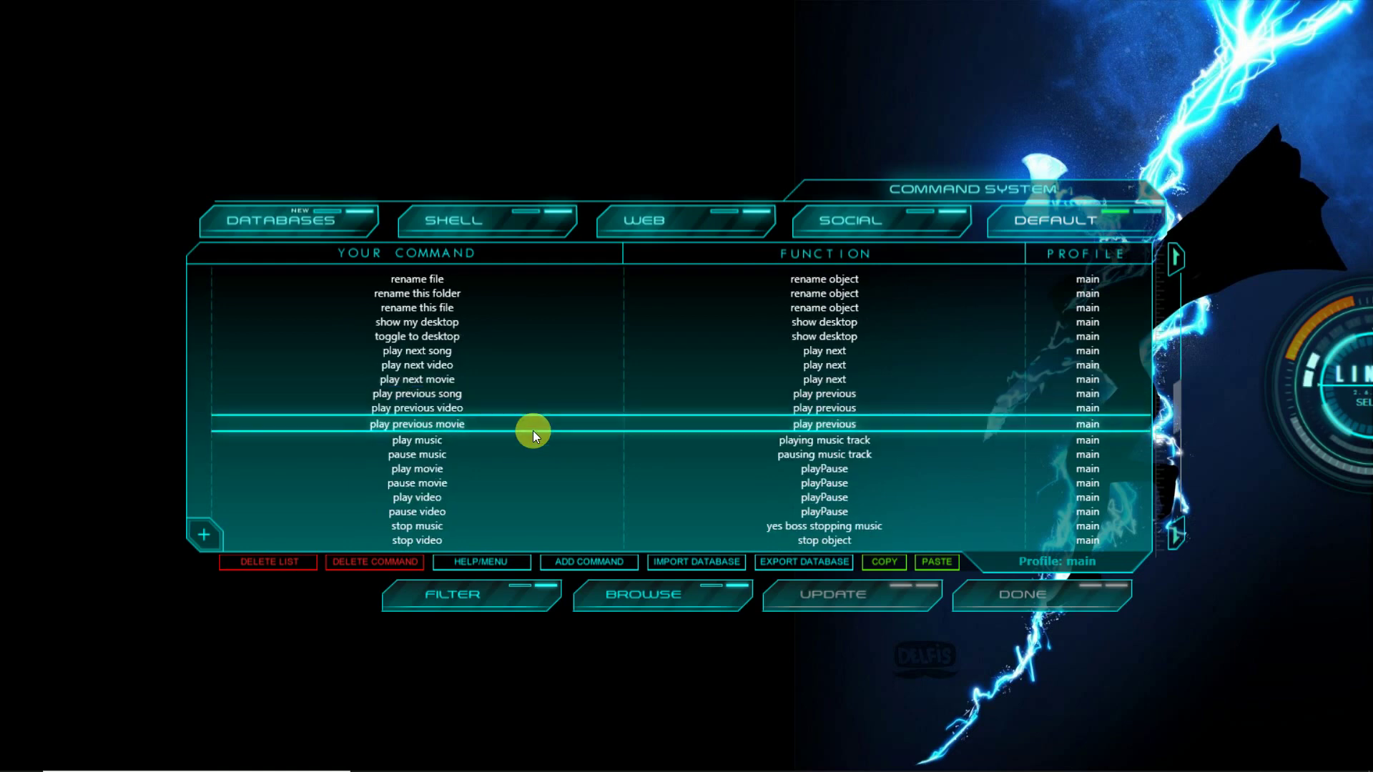
scroll(533, 430, "down", 6)
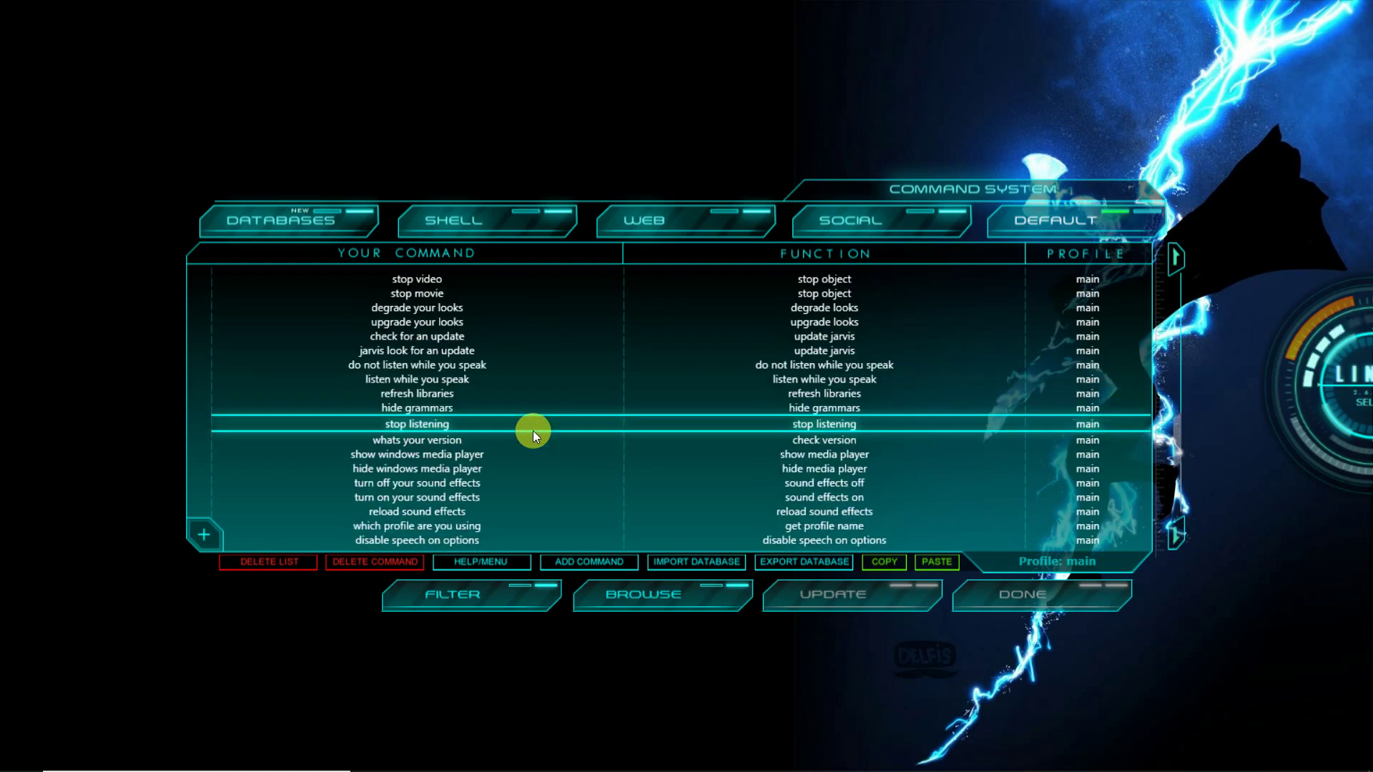
left_click(691, 216)
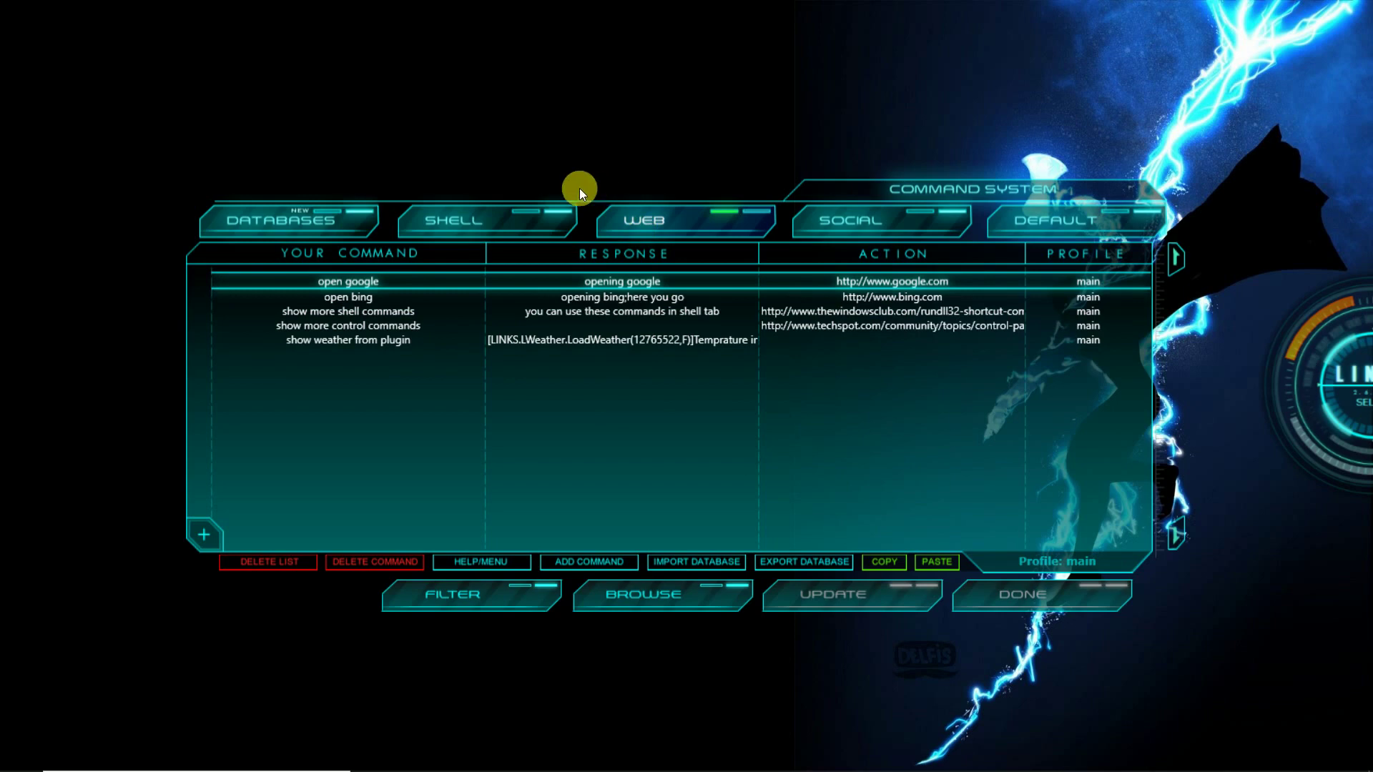
left_click(478, 220)
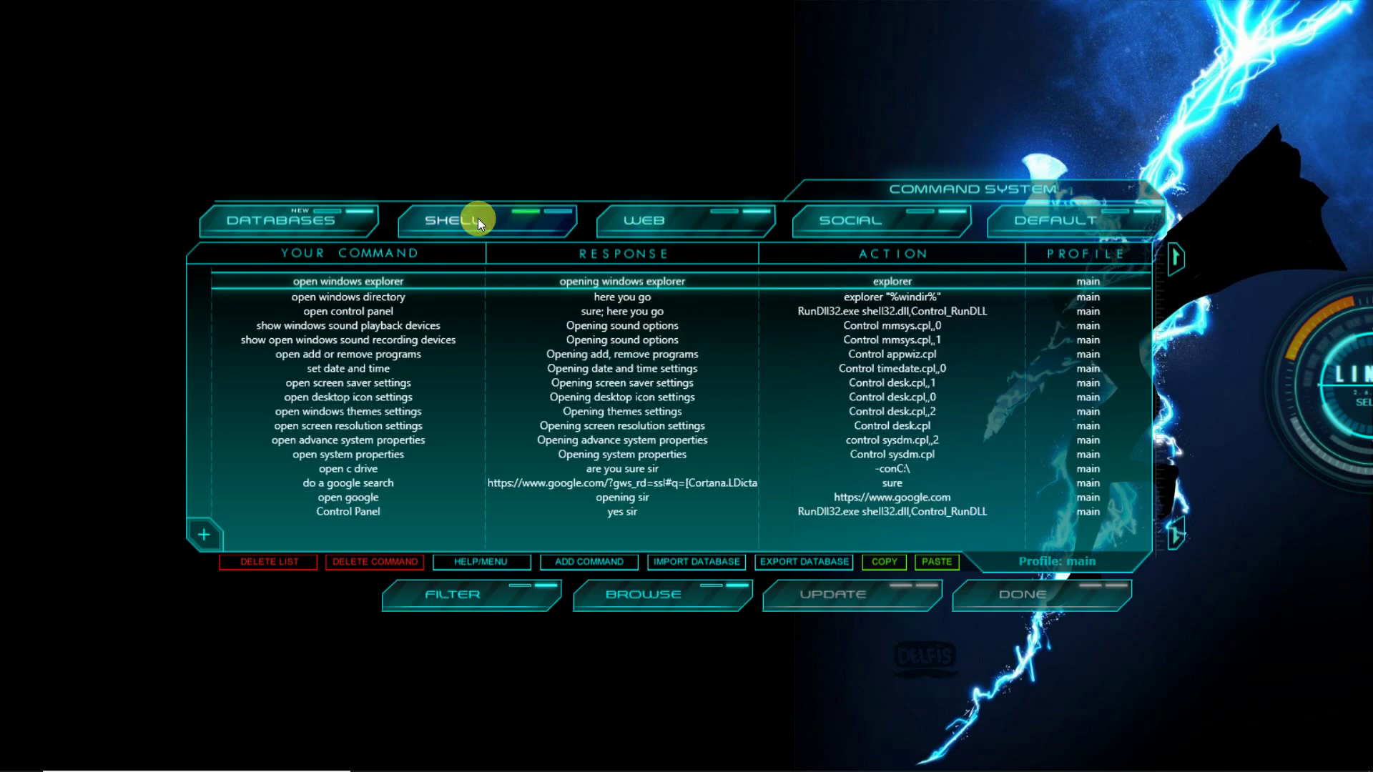
left_click(305, 214)
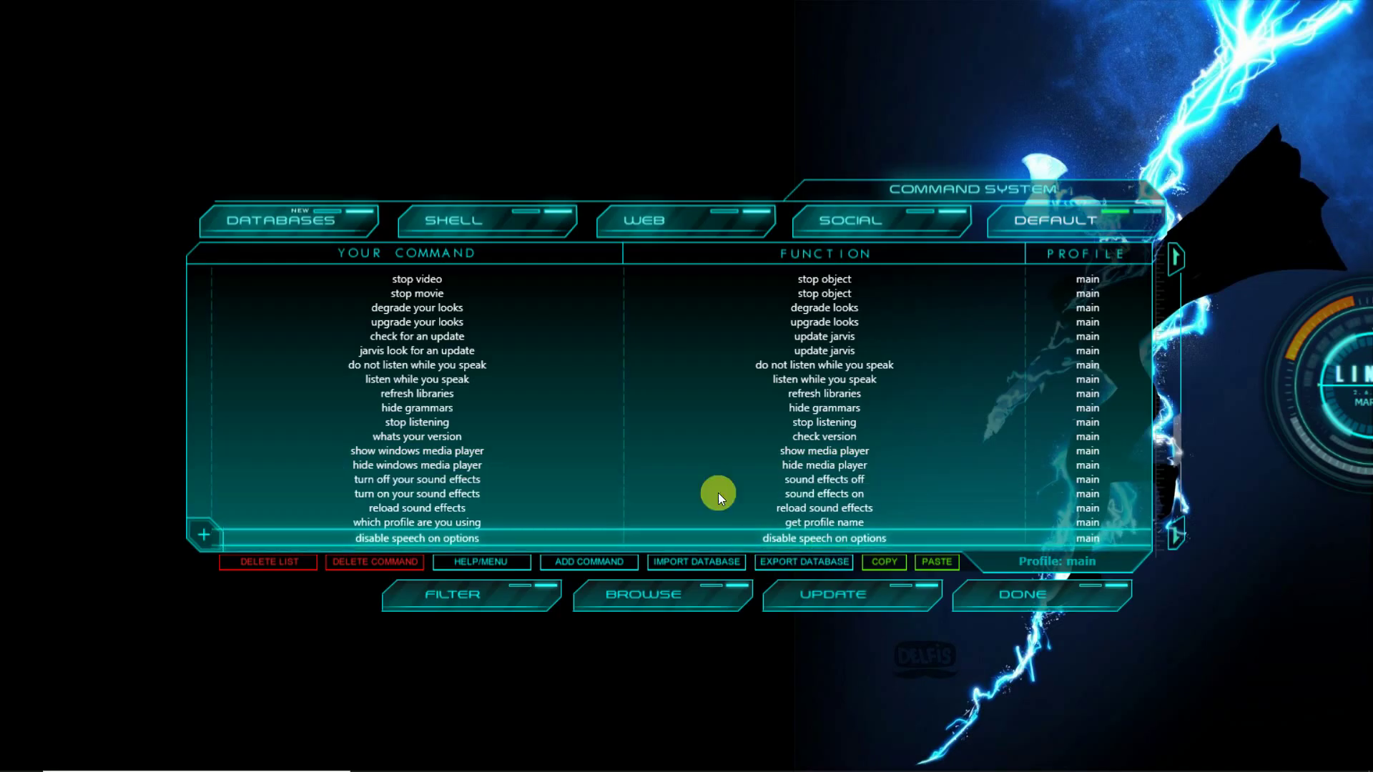
- Update the default command list for the main profile and close the Command System
left_click(718, 495)
left_click(816, 590)
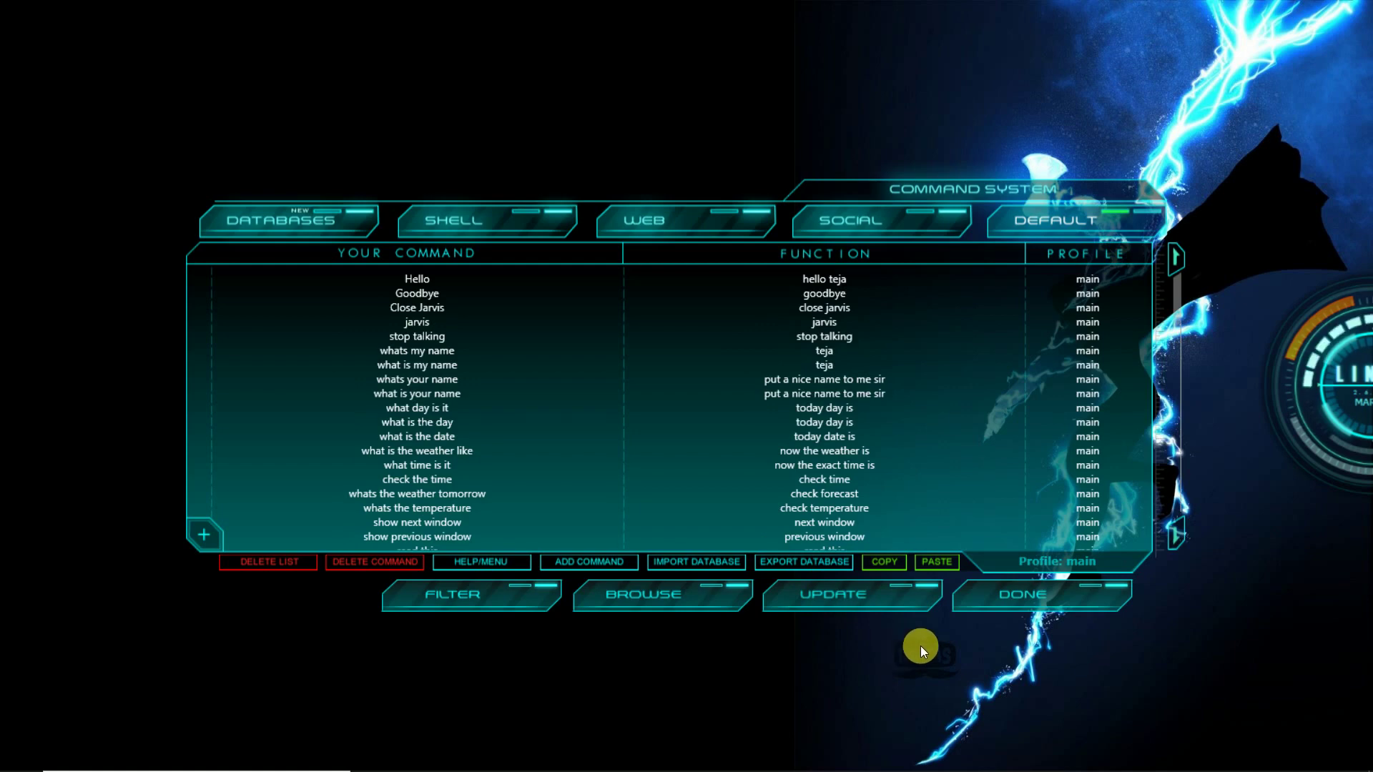
left_click(974, 588)
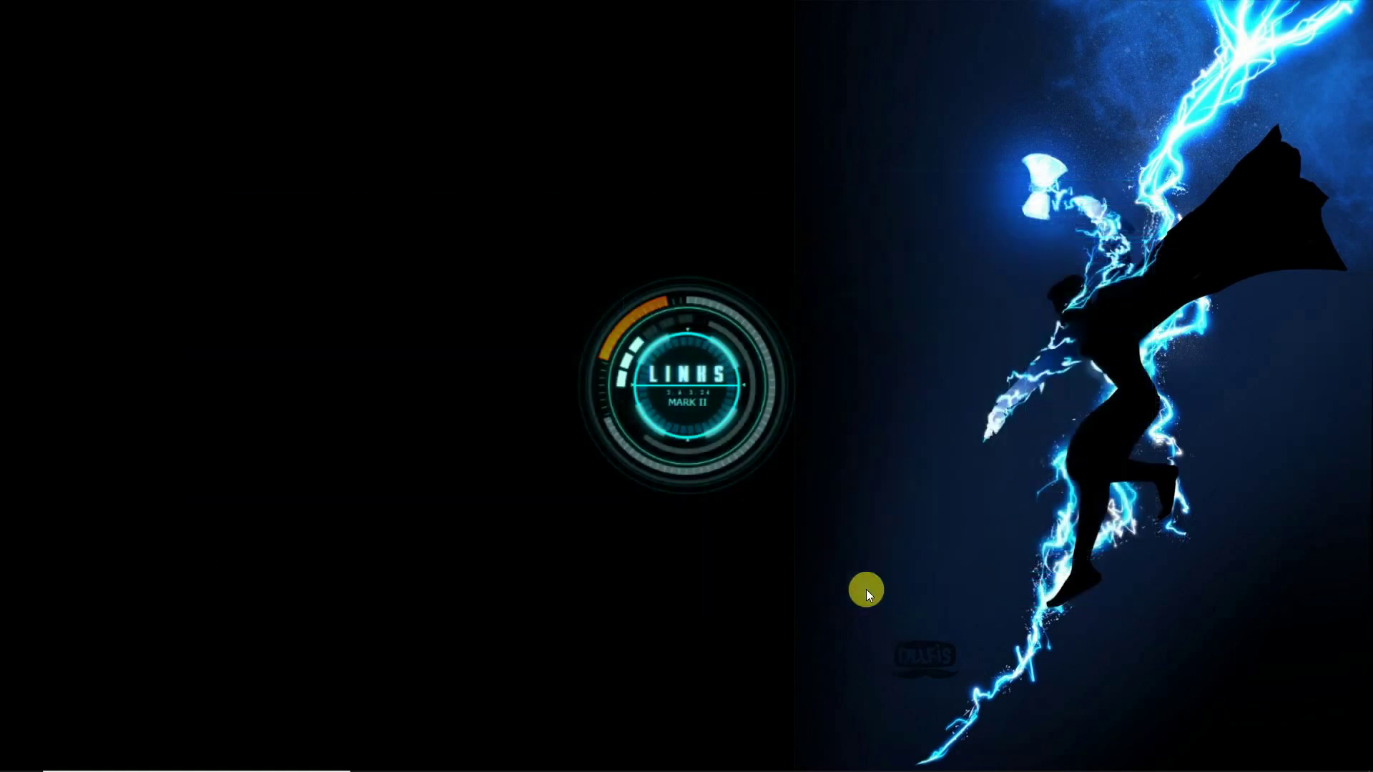